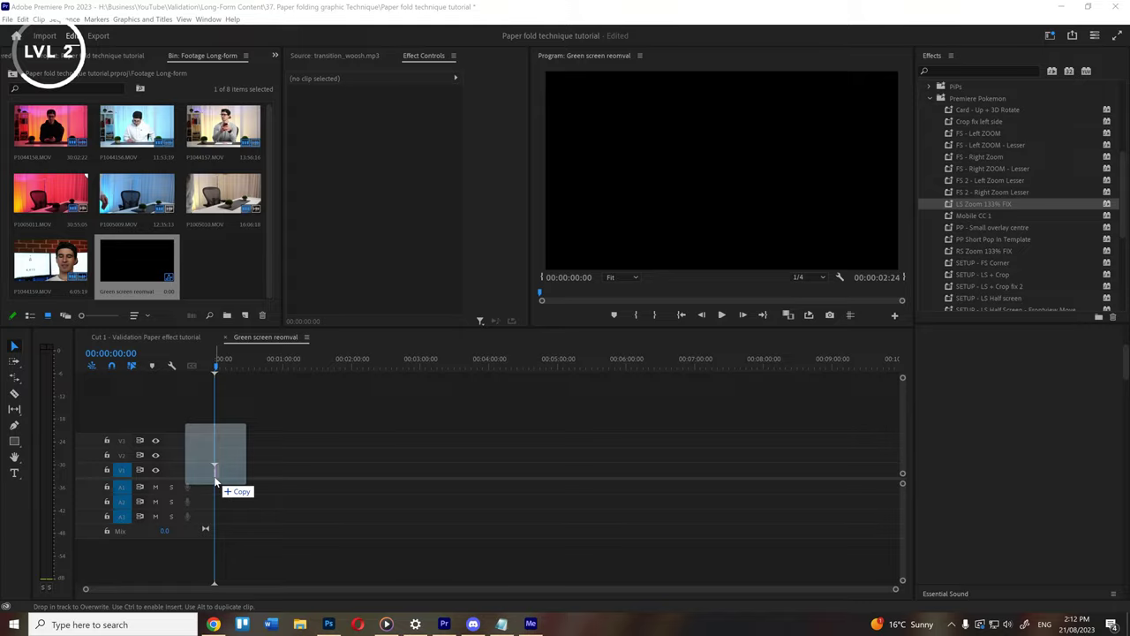
- Add the folded-paper photo to the Green screen reomval sequence and key out its green background with Ultra Key
left_click_drag(219, 480, 215, 481)
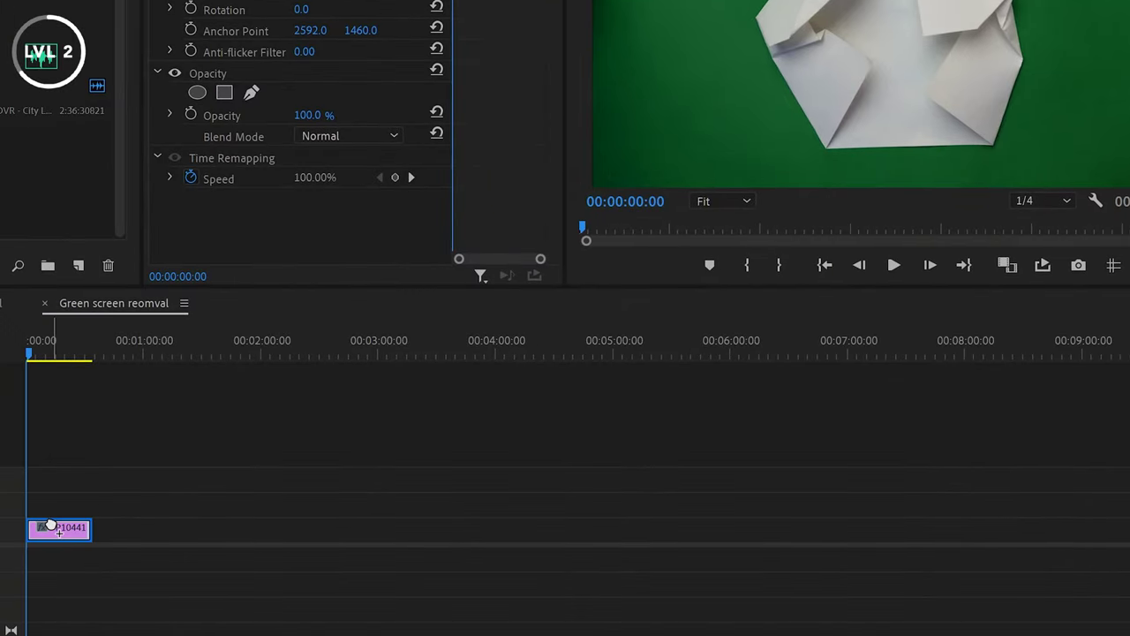
left_click_drag(51, 526, 51, 527)
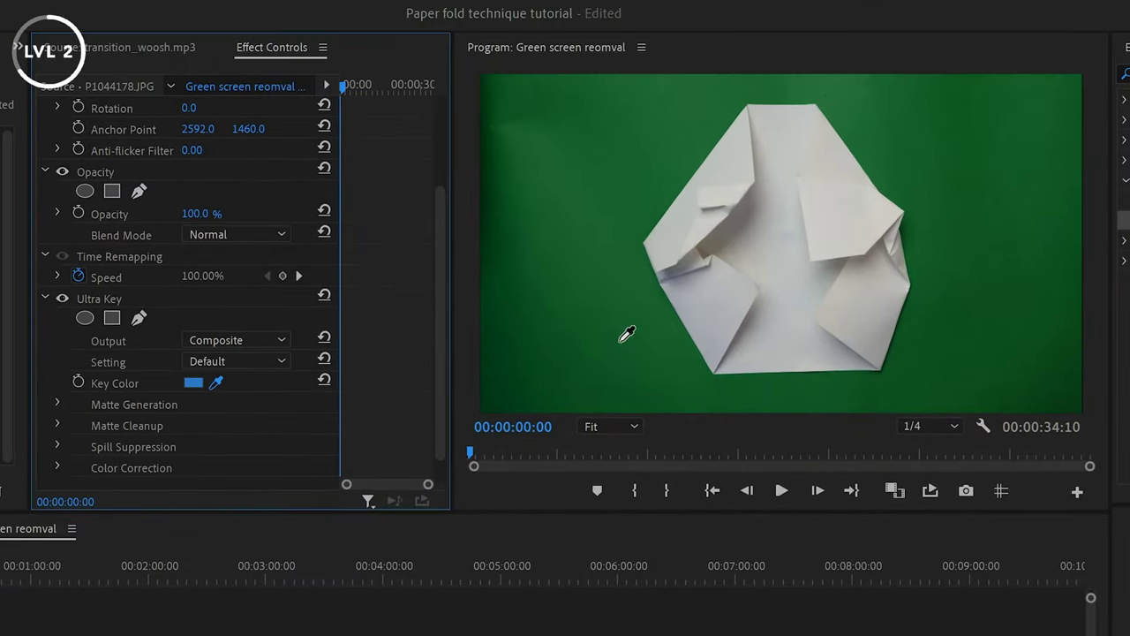
left_click(627, 334)
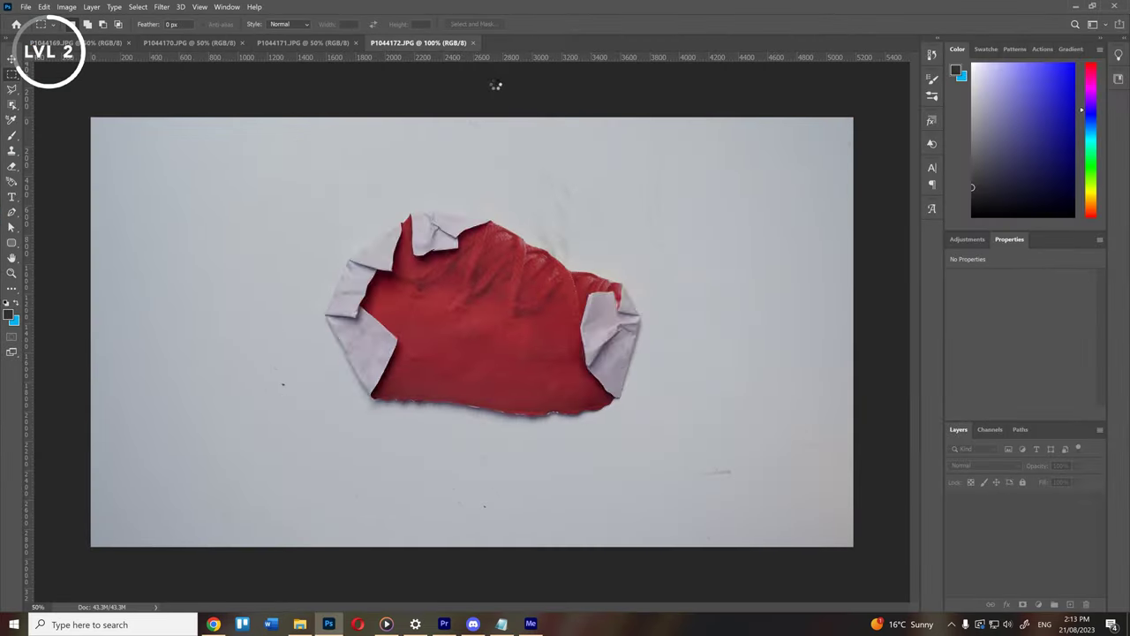
- Switch to Photoshop, select the red shoe in P1044169.JPG with the Object Selection tool and mask out its background
left_click(12, 104)
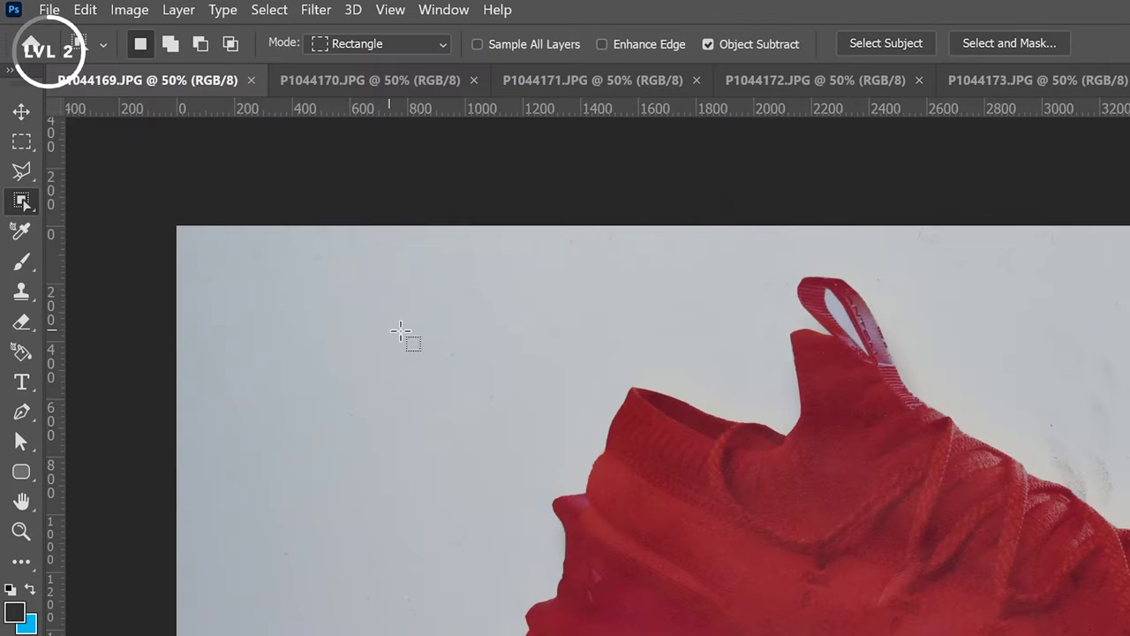
left_click_drag(416, 260, 751, 432)
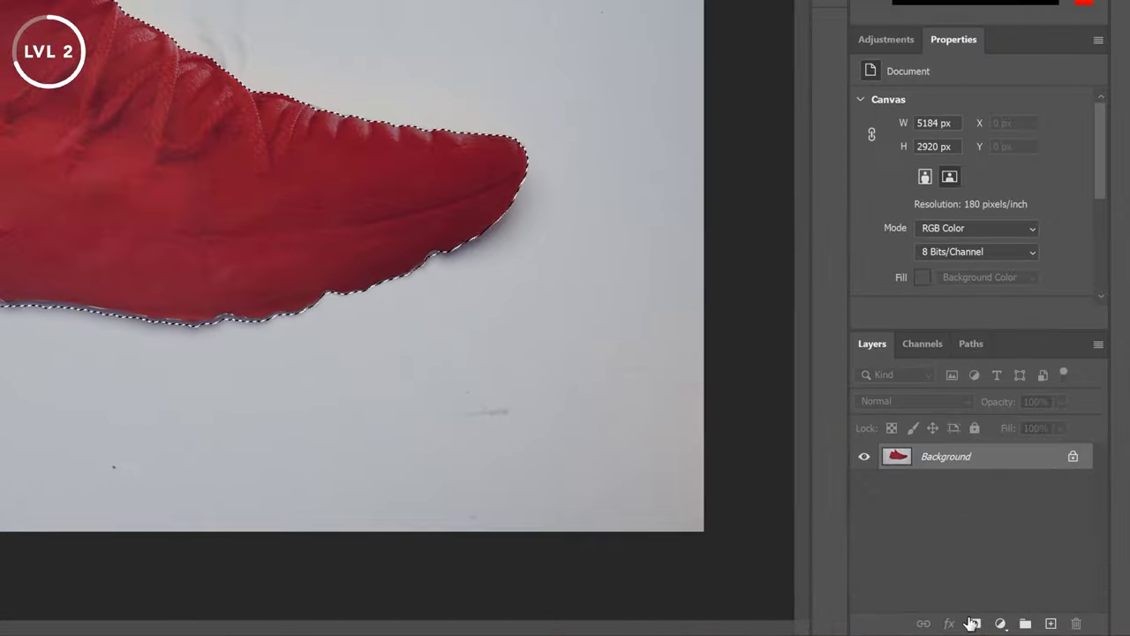
left_click(1023, 604)
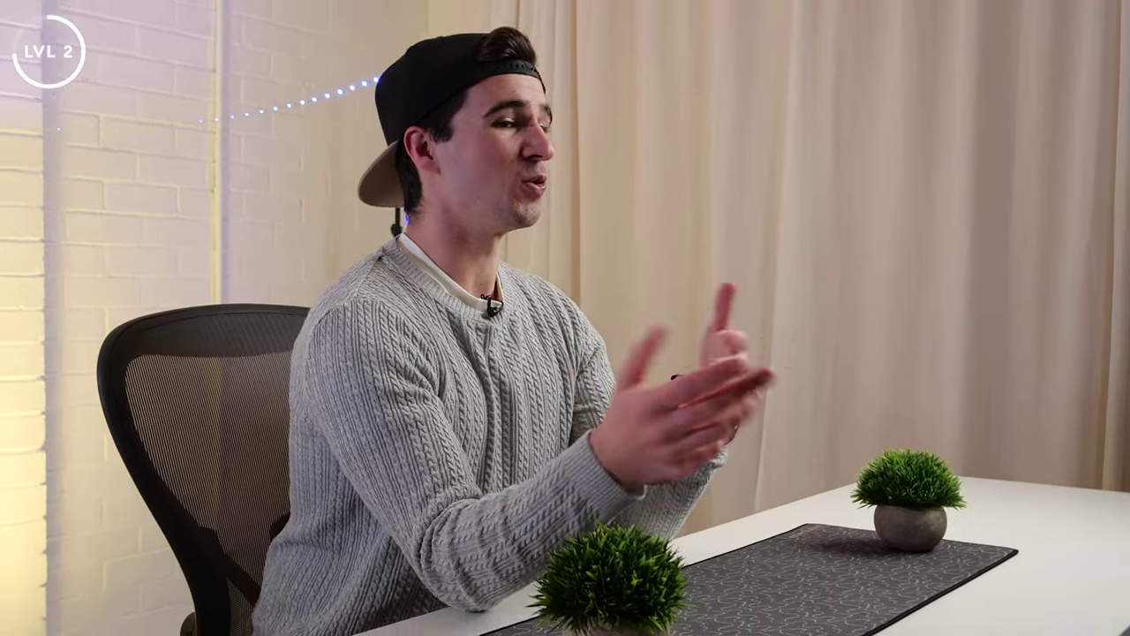
- Switch to Premiere Pro, place the seven shoe PNGs in the unfolding graphic LVL 2 sequence and trim the first six to four frames each without gaps
left_click_drag(699, 325, 693, 328)
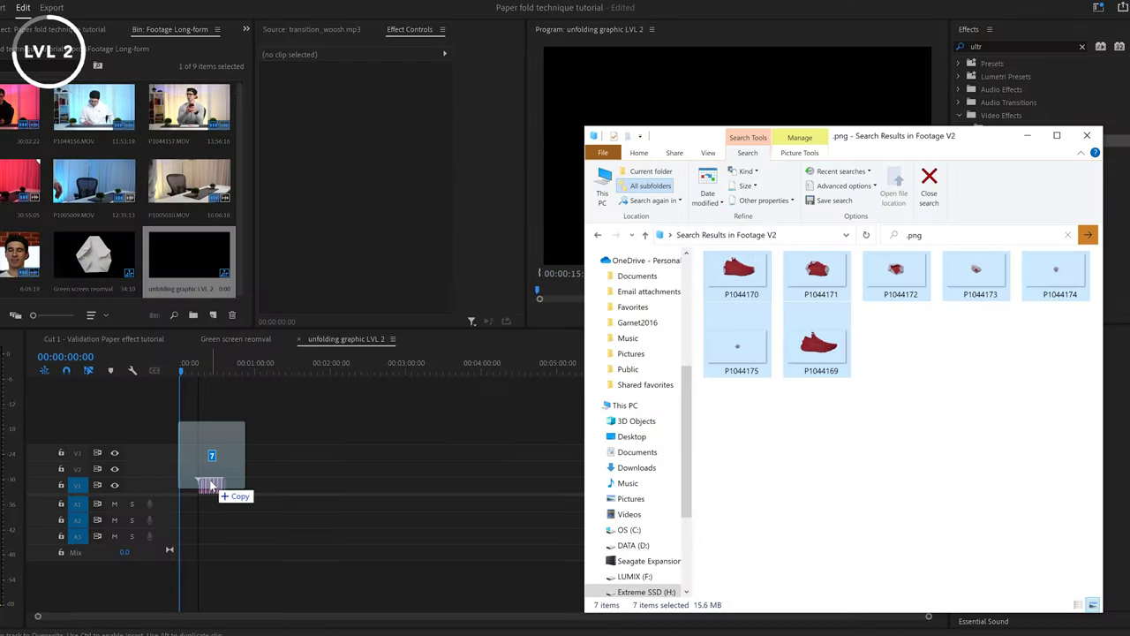
left_click_drag(179, 483, 180, 484)
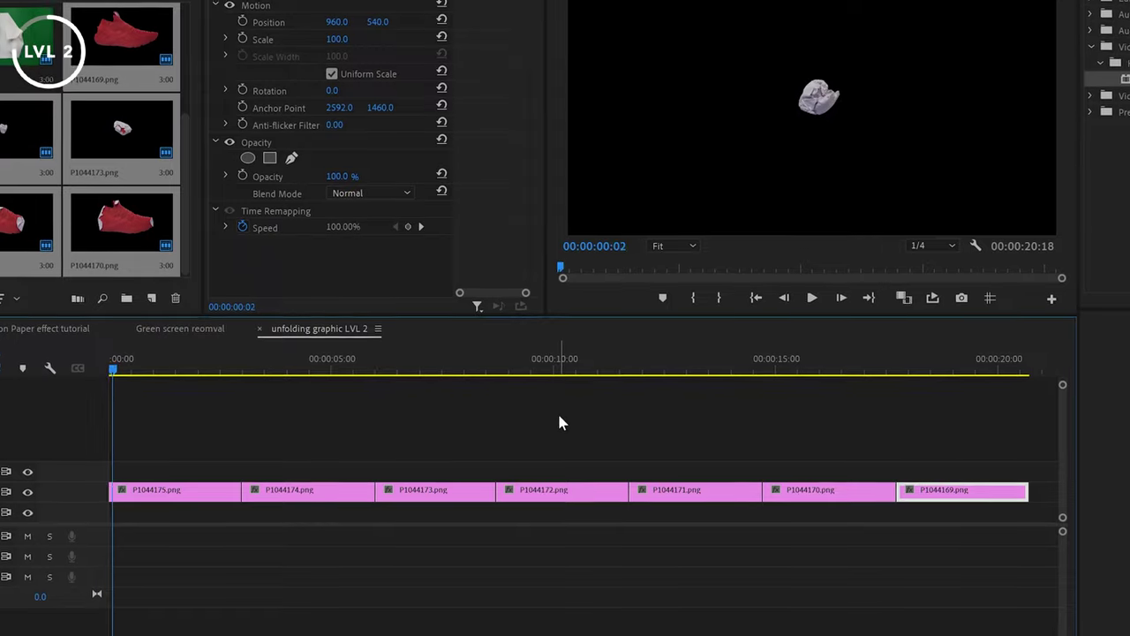
left_click(265, 488)
key("Delete")
left_click_drag(414, 488, 155, 497)
left_click_drag(565, 484, 159, 481)
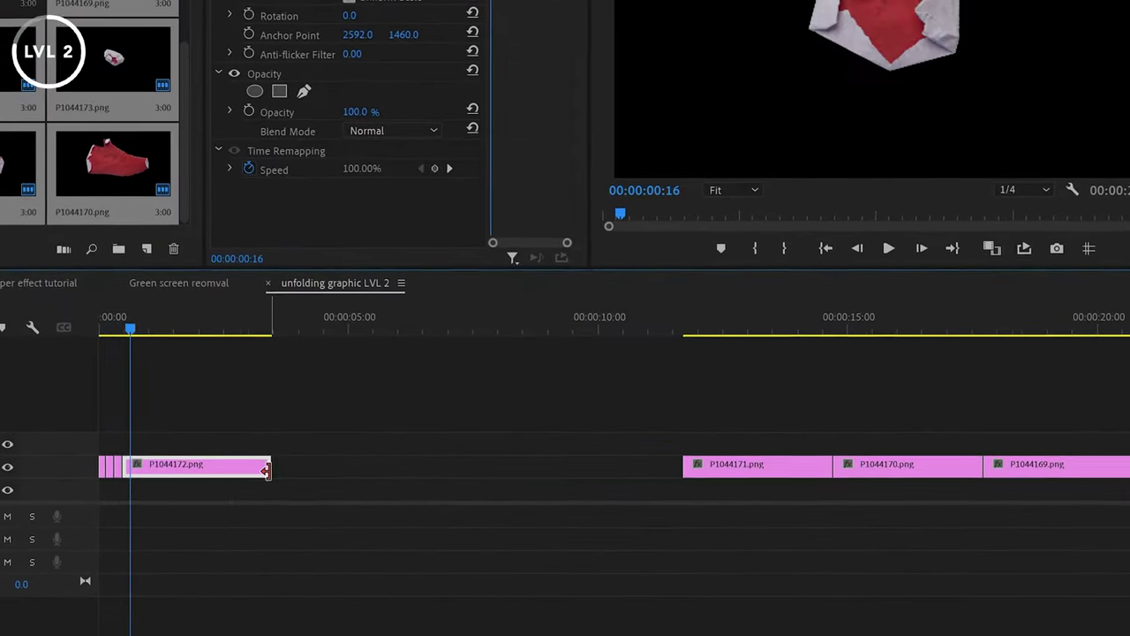
left_click_drag(747, 484, 222, 467)
left_click_drag(903, 469, 167, 461)
left_click_drag(1060, 469, 215, 450)
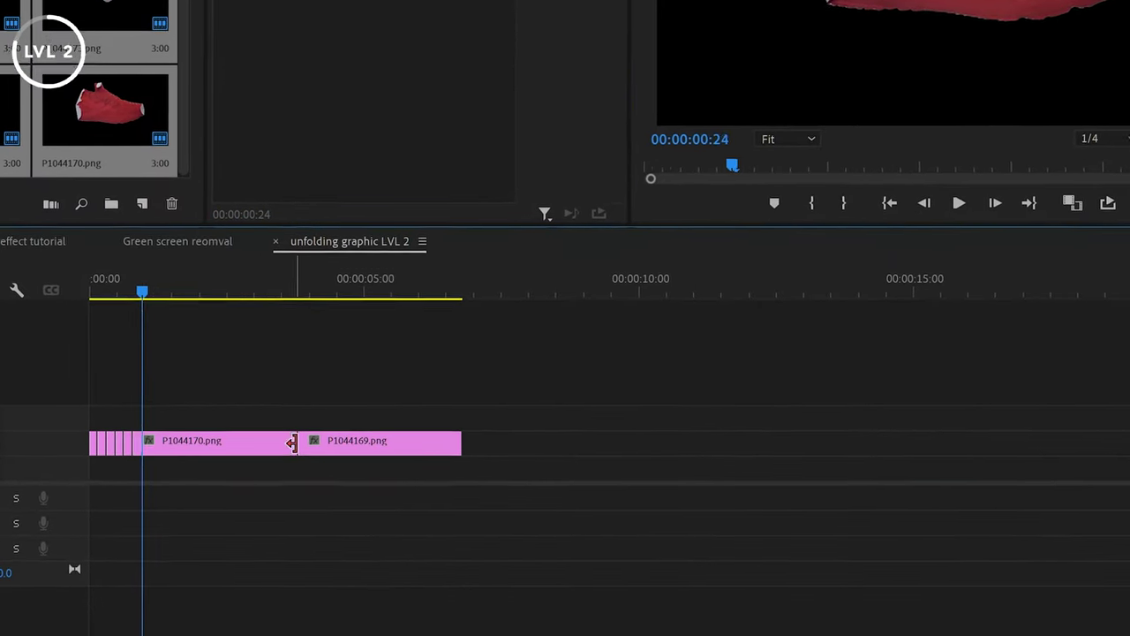
left_click_drag(629, 122, 341, 122)
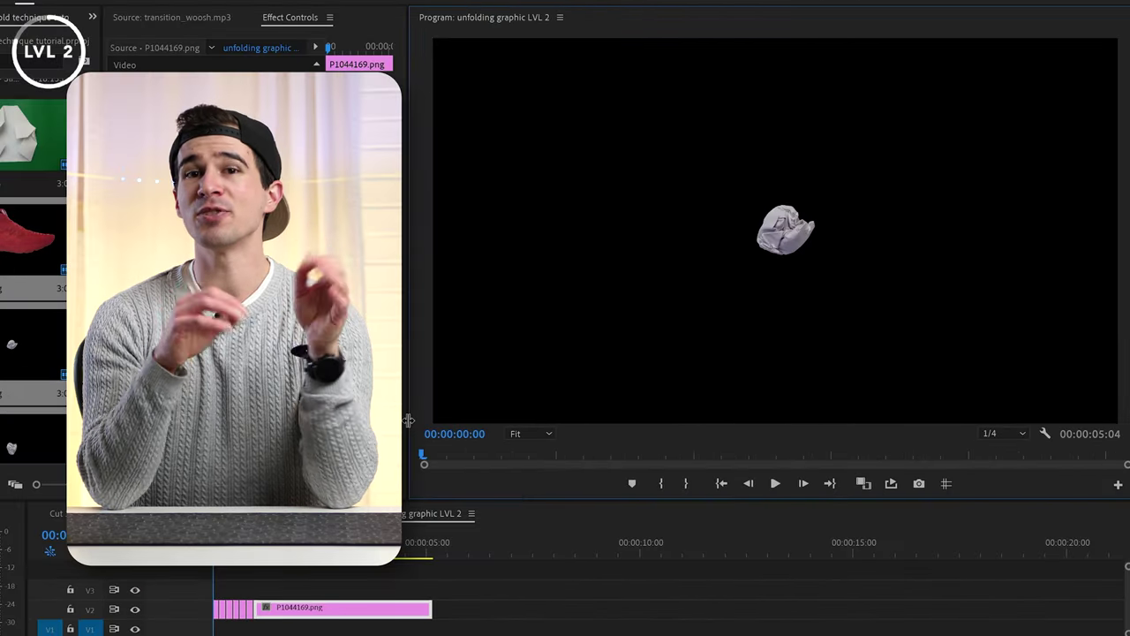
- Preview the unfolding animation and shorten each of the six clips before P1044169.png to two frames, leaving no gaps
left_click(776, 483)
left_click(774, 484)
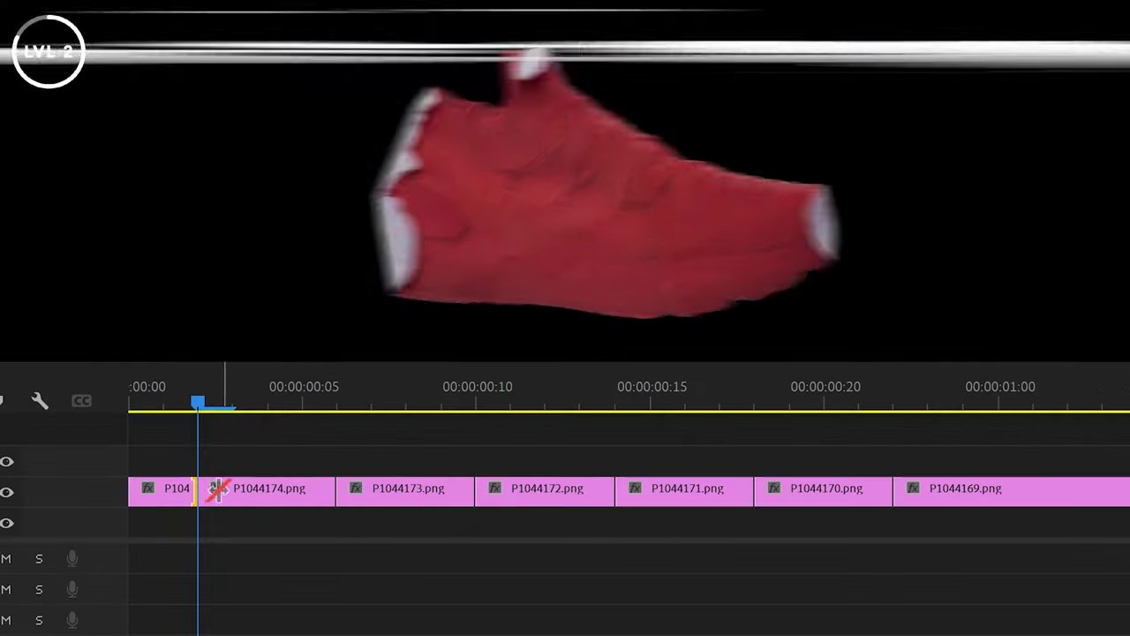
left_click_drag(215, 486, 247, 488)
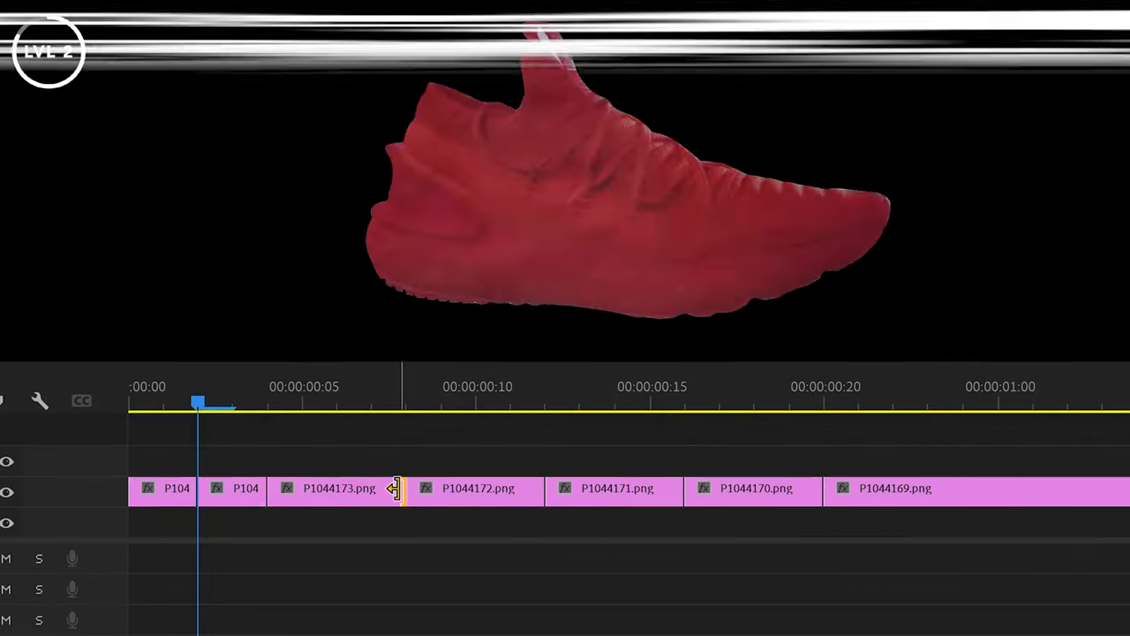
left_click_drag(396, 489, 333, 488)
left_click_drag(465, 492, 404, 492)
left_click_drag(550, 492, 471, 492)
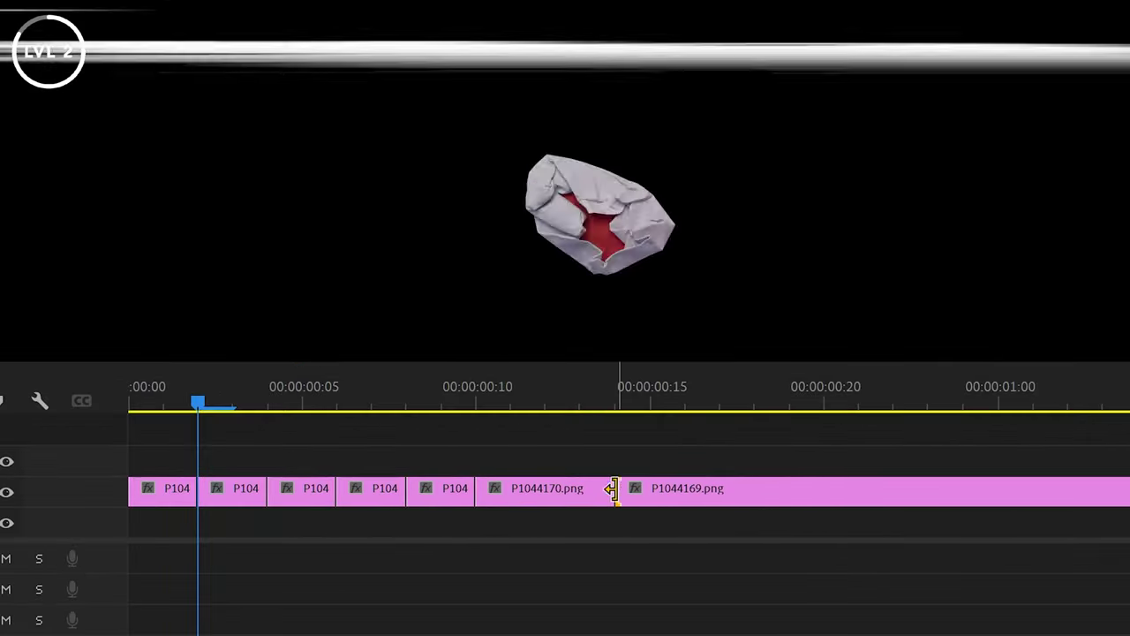
left_click_drag(613, 492, 545, 492)
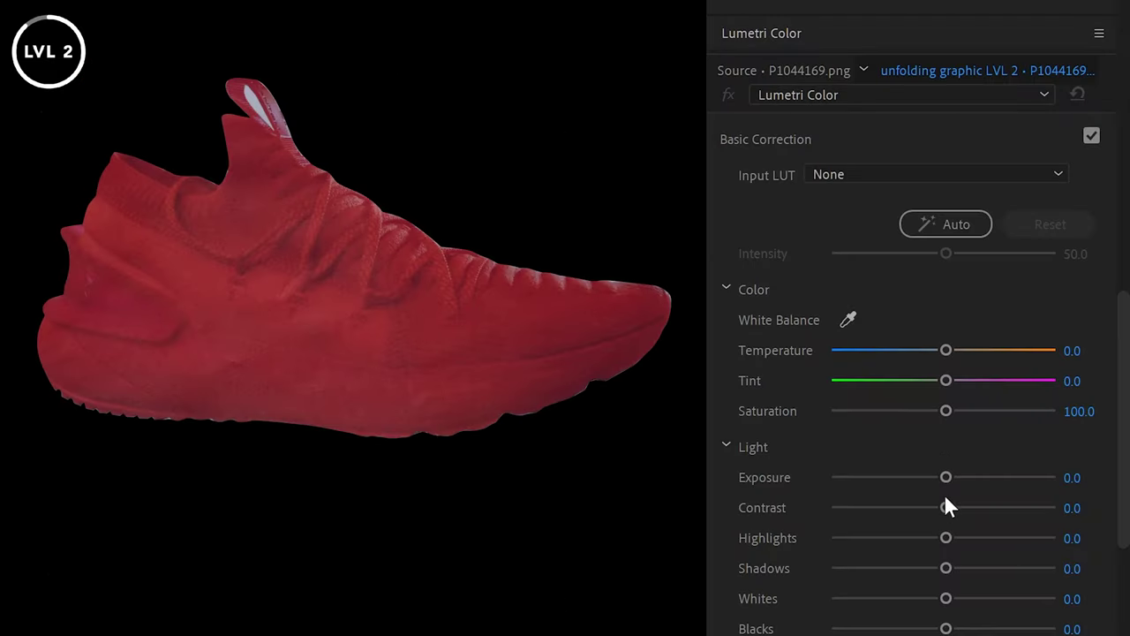
- In Lumetri Color, set the P1044169.png clip's contrast to 21.6 and shadows to -7.2, and adjust its curves
left_click_drag(945, 507, 968, 509)
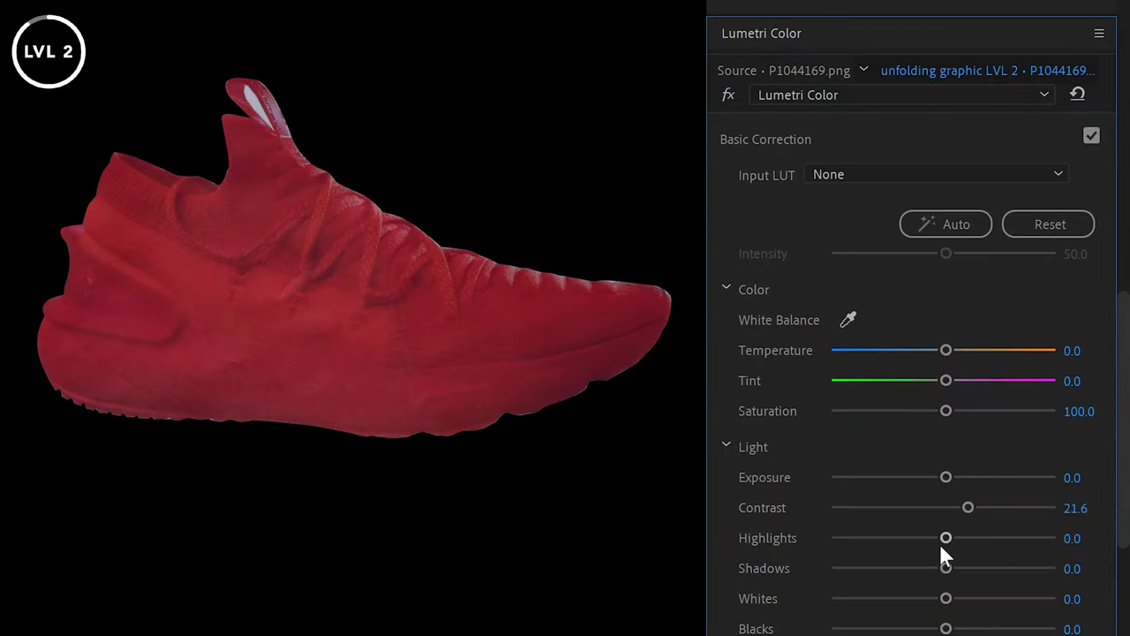
left_click_drag(946, 568, 939, 569)
scroll(1117, 424, "down", 5)
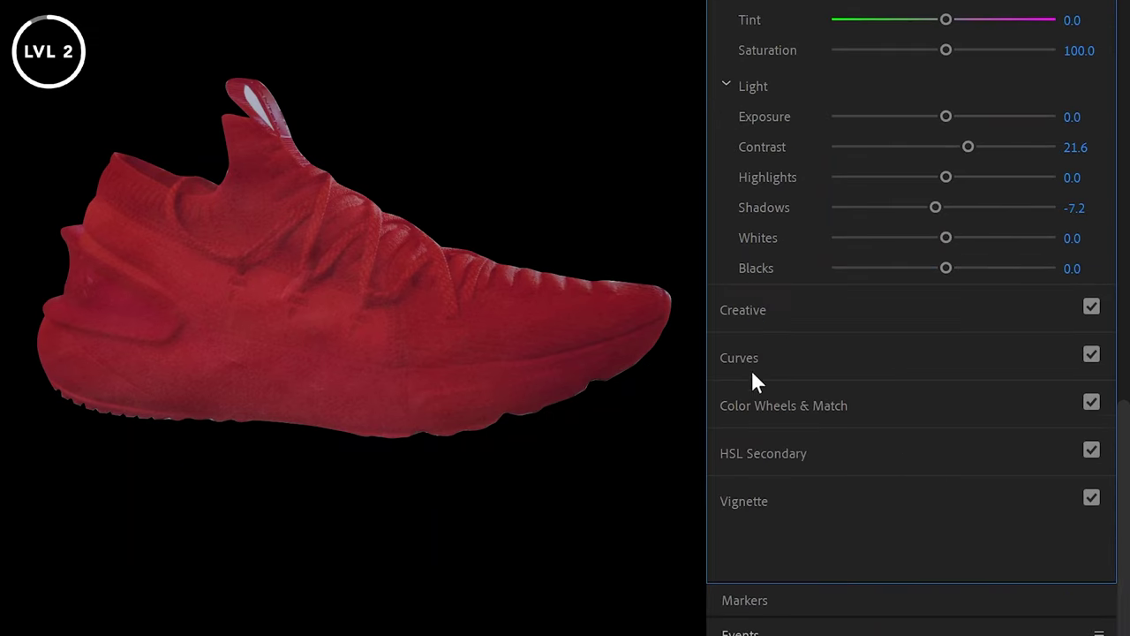
left_click(752, 371)
left_click_drag(765, 413, 772, 415)
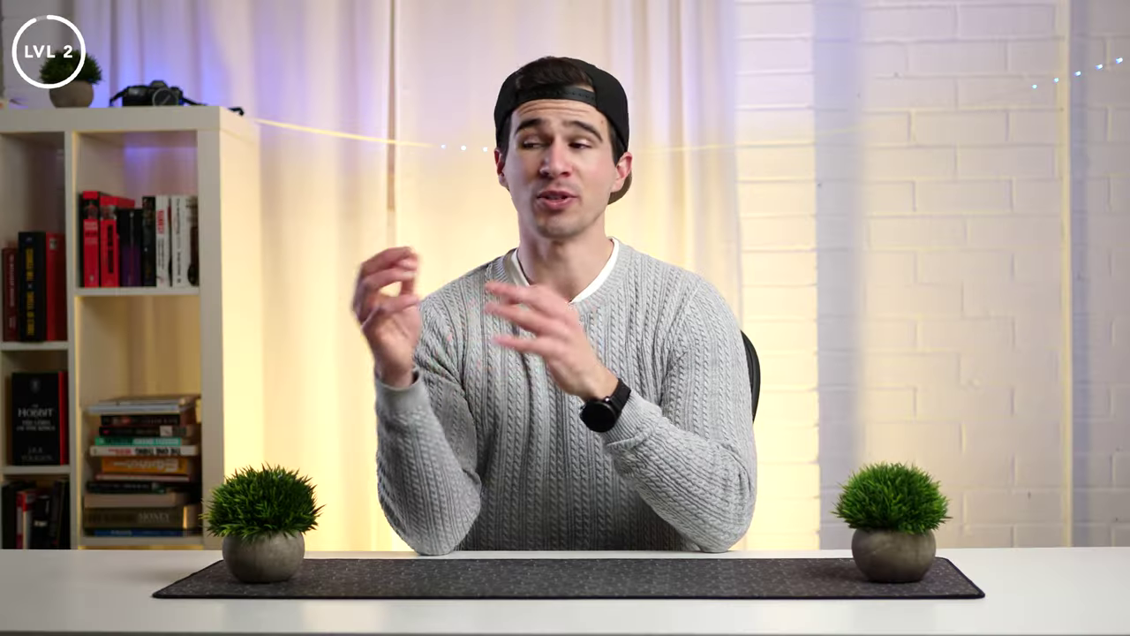
- Copy the Lumetri Color effect from P1044169.png and paste it onto the six short clips before it
right_click(309, 219)
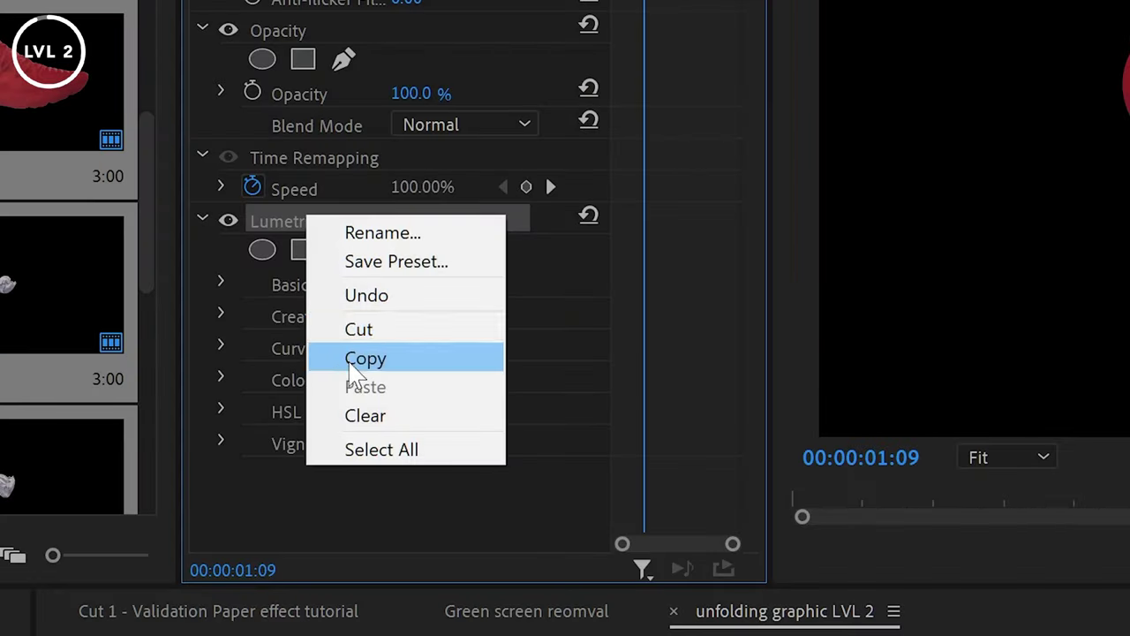
left_click(352, 361)
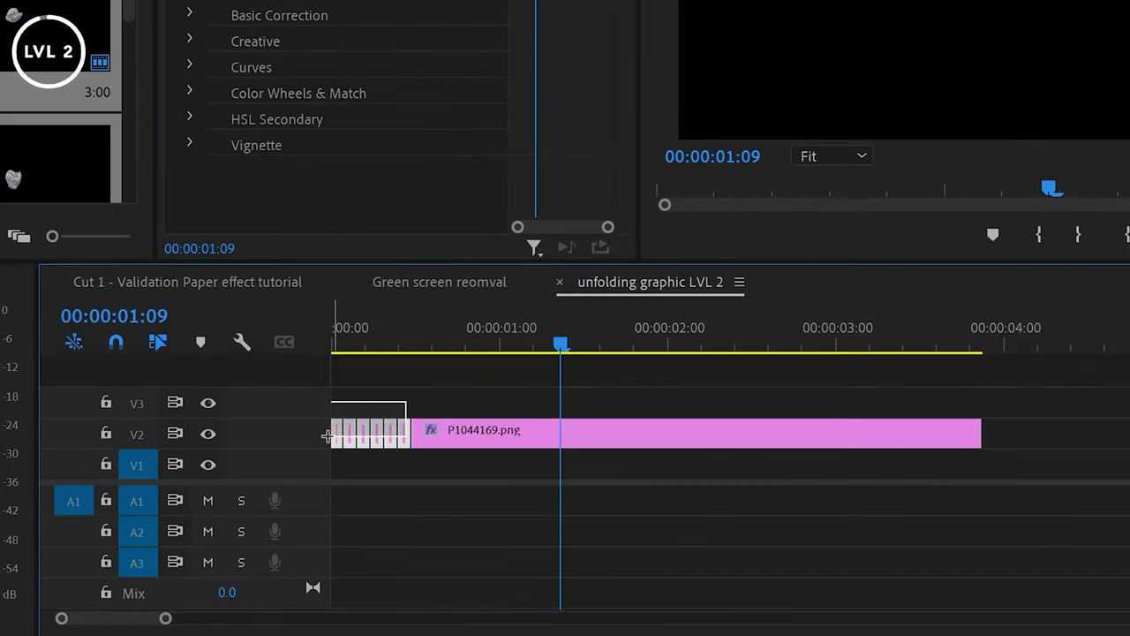
left_click(329, 434)
key("ctrl+v")
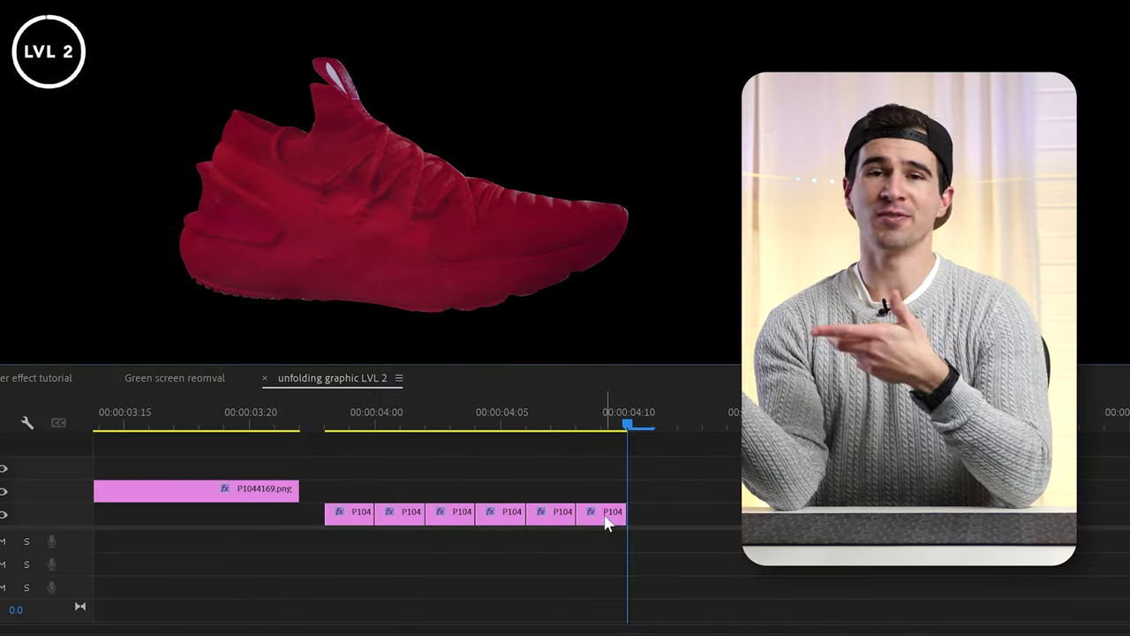
- Move the duplicated fold clips onto the shoe clip's track, after the end of P1044169.png
left_click_drag(608, 521, 580, 491)
left_click_drag(353, 517, 574, 491)
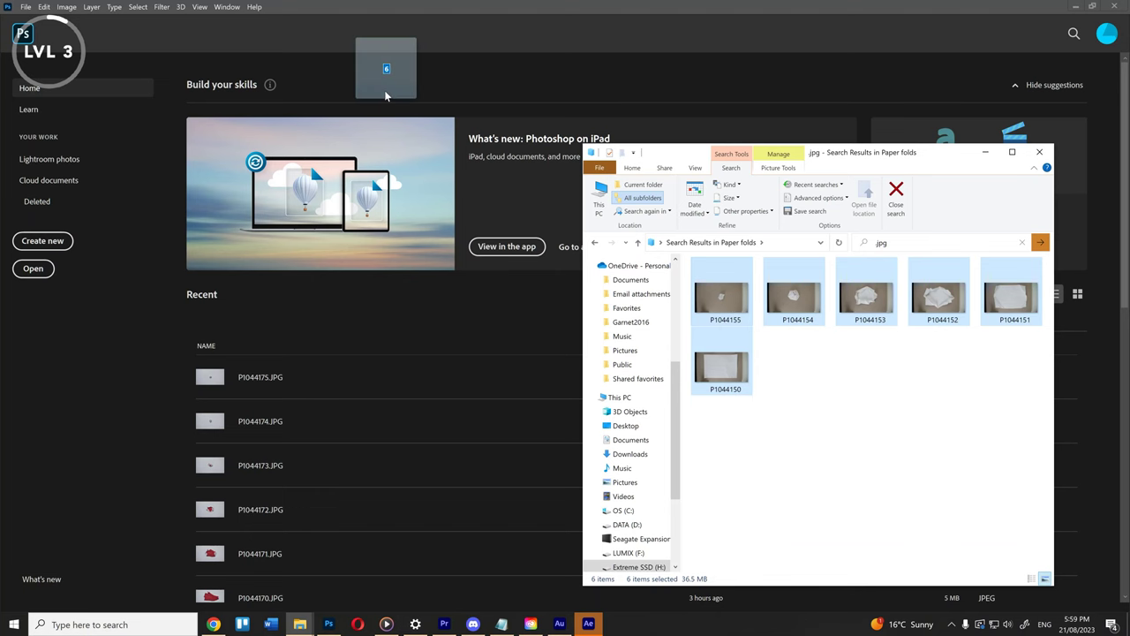
- Open the six paper-fold JPGs in Photoshop and mask the sheet in P1044150.JPG with a Pen tool path along its edges
left_click_drag(386, 96, 386, 95)
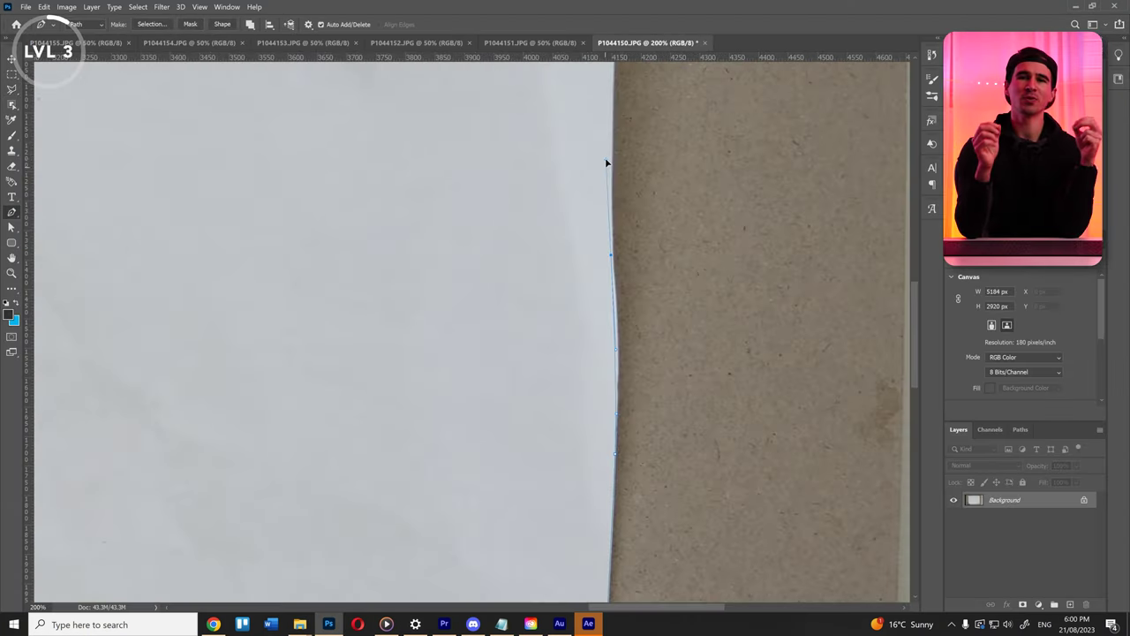
left_click(618, 244)
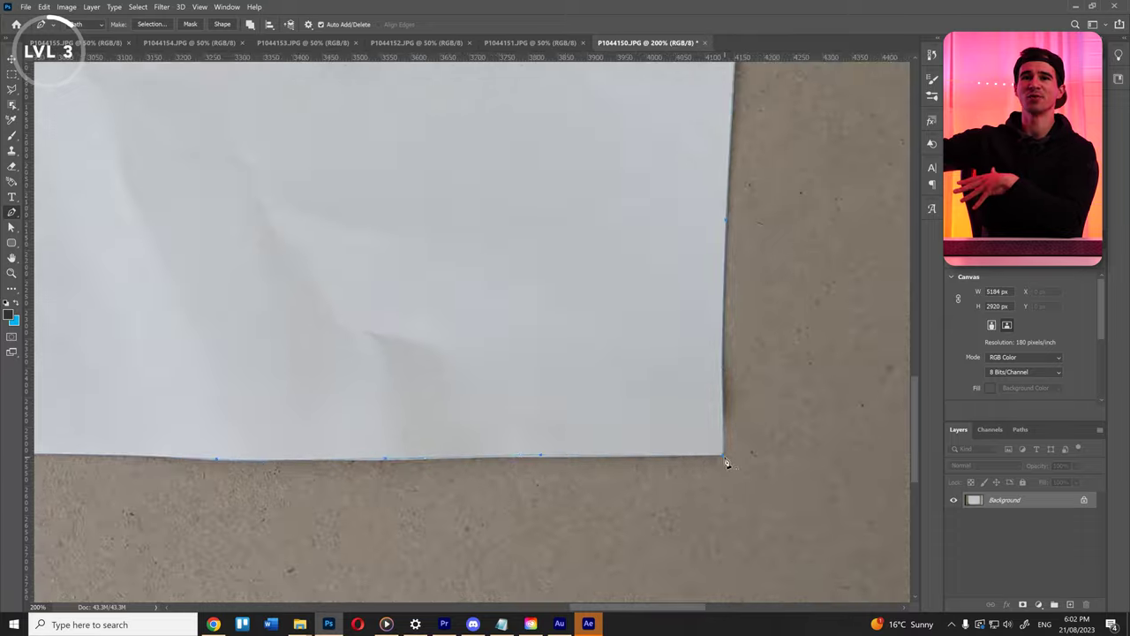
key("ctrl+0")
left_click(188, 24)
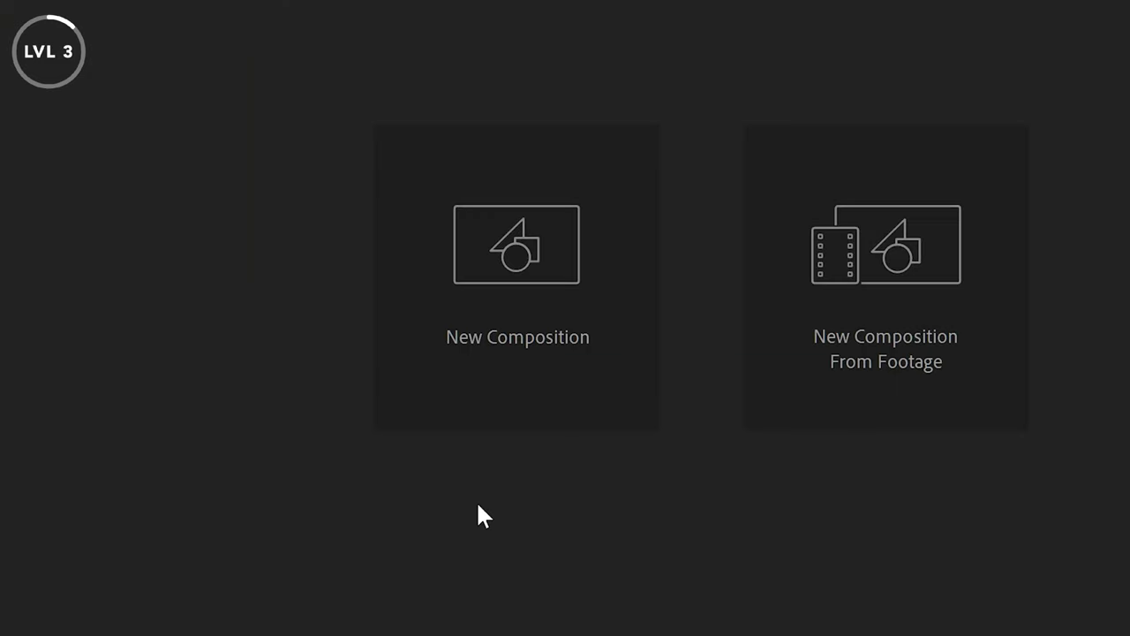
- Switch to After Effects, create a 3840 x 2160 composition named Paper Fold Template and change its duration
left_click(467, 351)
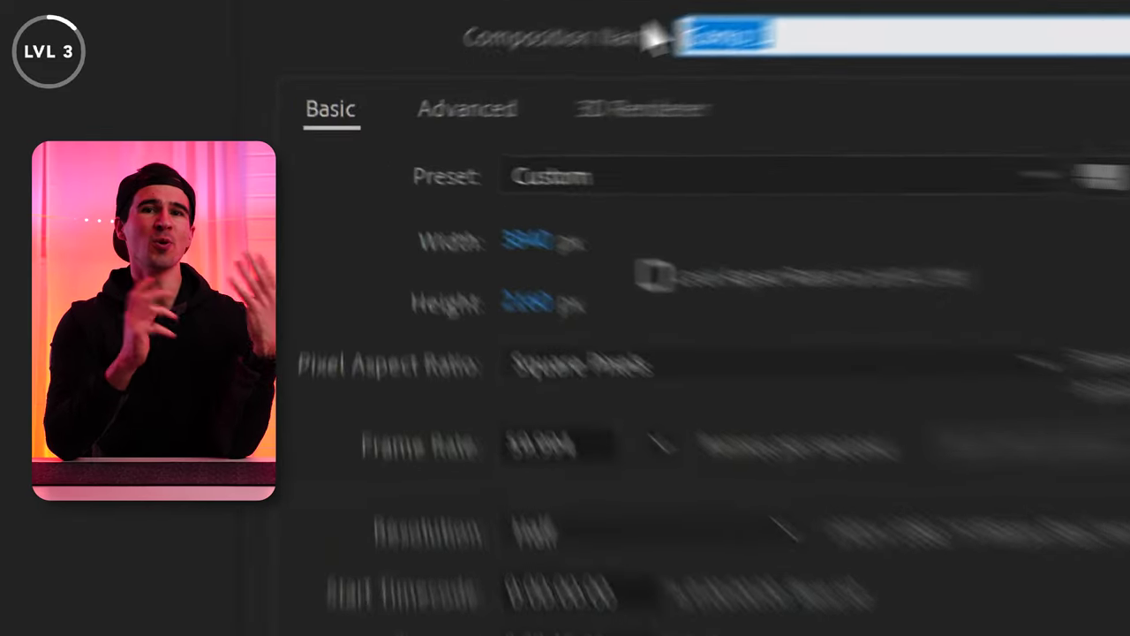
type("Paper Fold Te")
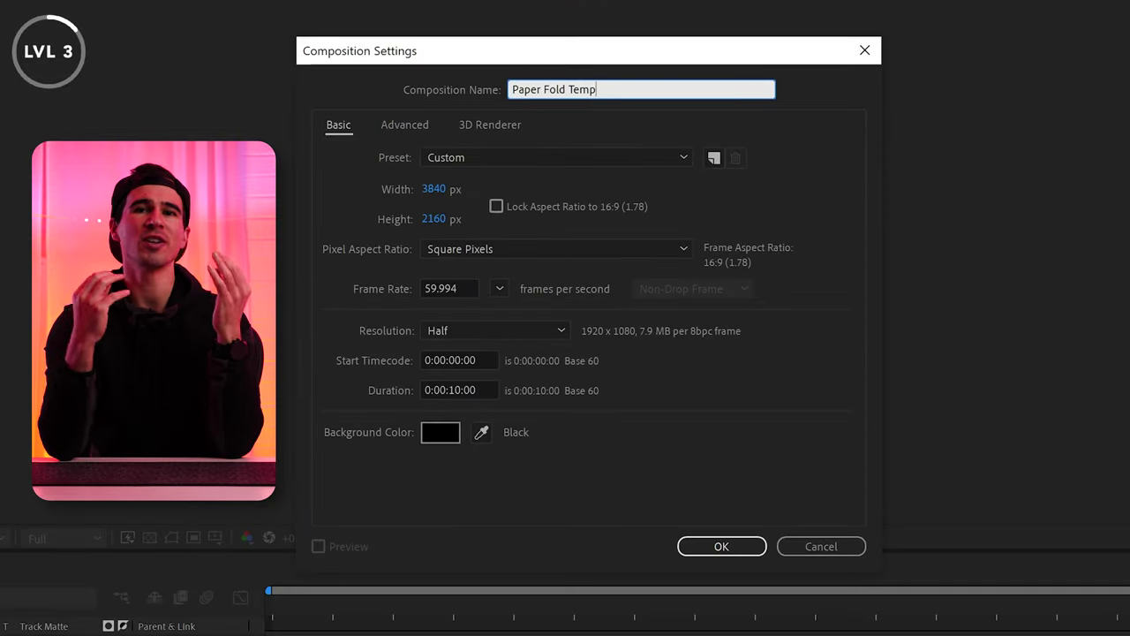
left_click(458, 389)
key("BackSpace")
key("BackSpace")
type("0")
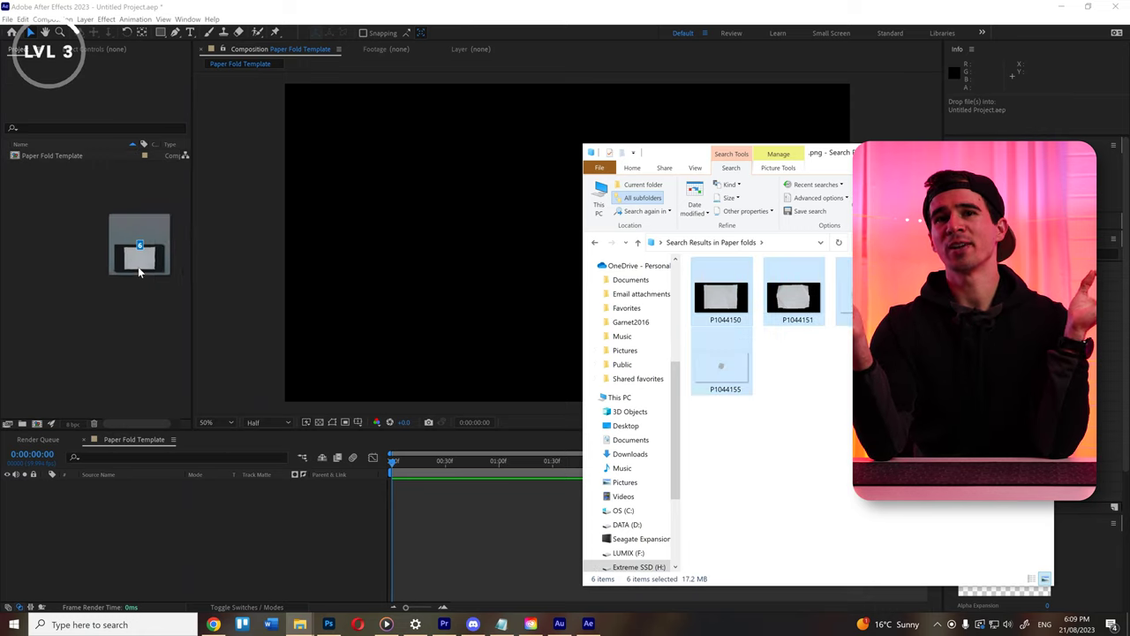
- Import the six cut-out paper PNGs into the project and scale down all six of their layers together in the composition
left_click_drag(138, 272, 138, 269)
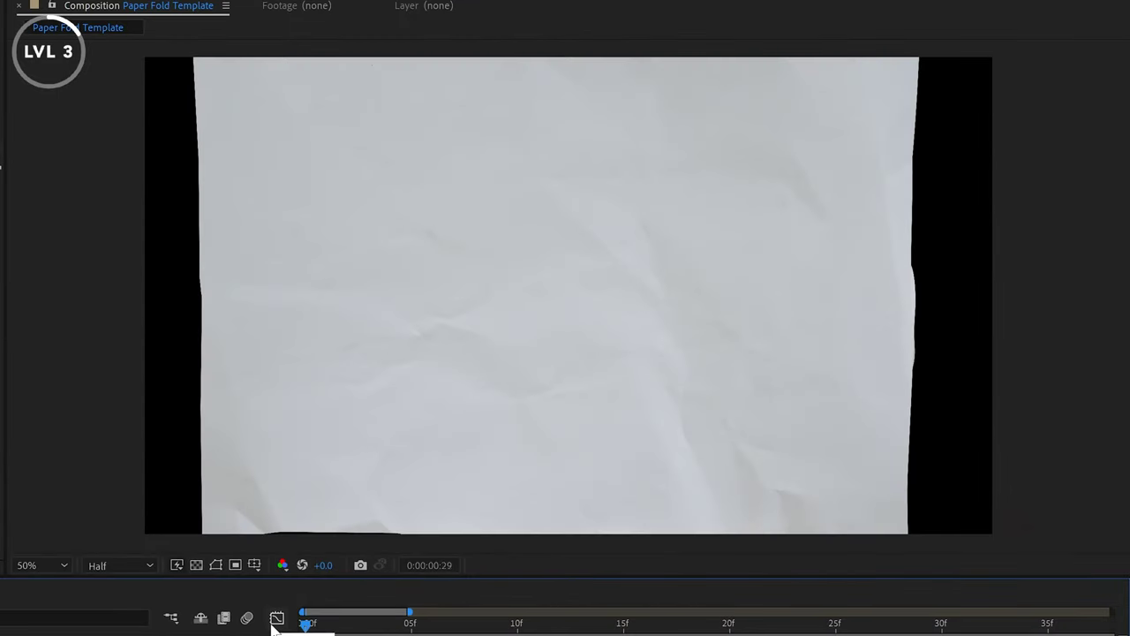
key("ctrl+a")
key("s")
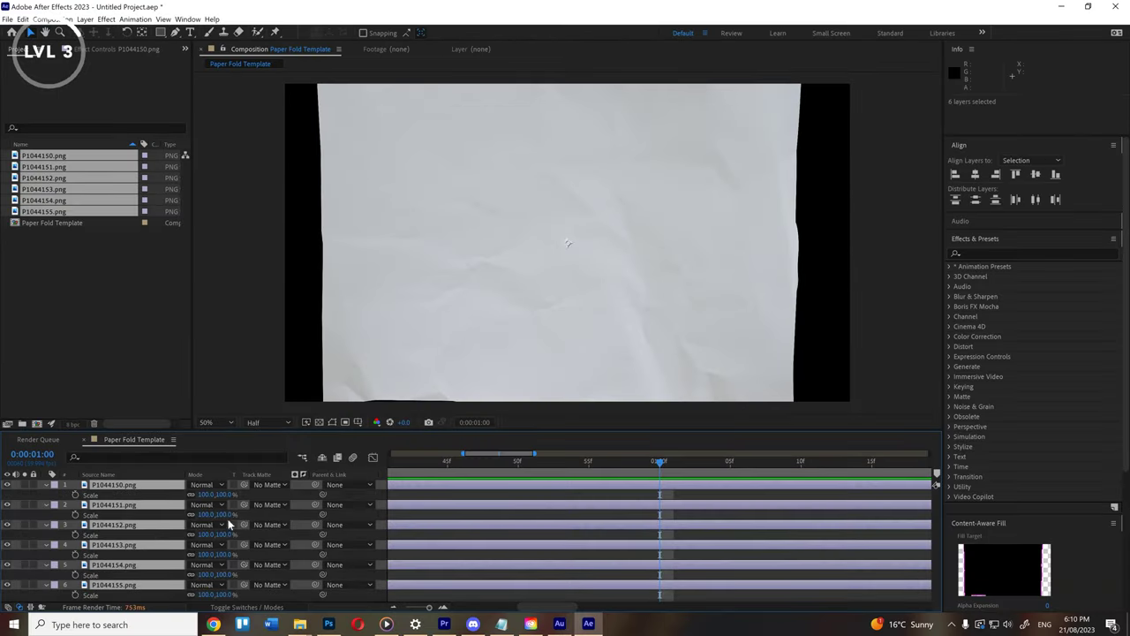
left_click_drag(231, 516, 220, 514)
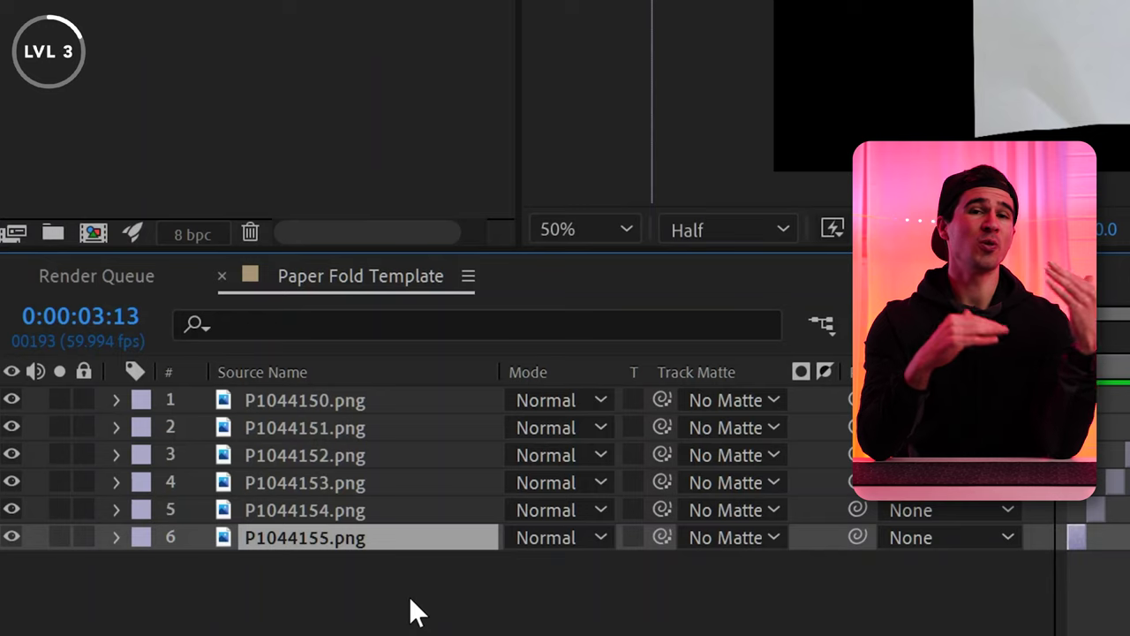
- Pre-compose all six paper layers into a new composition named Paper Fold Out
left_click(282, 399, "shift")
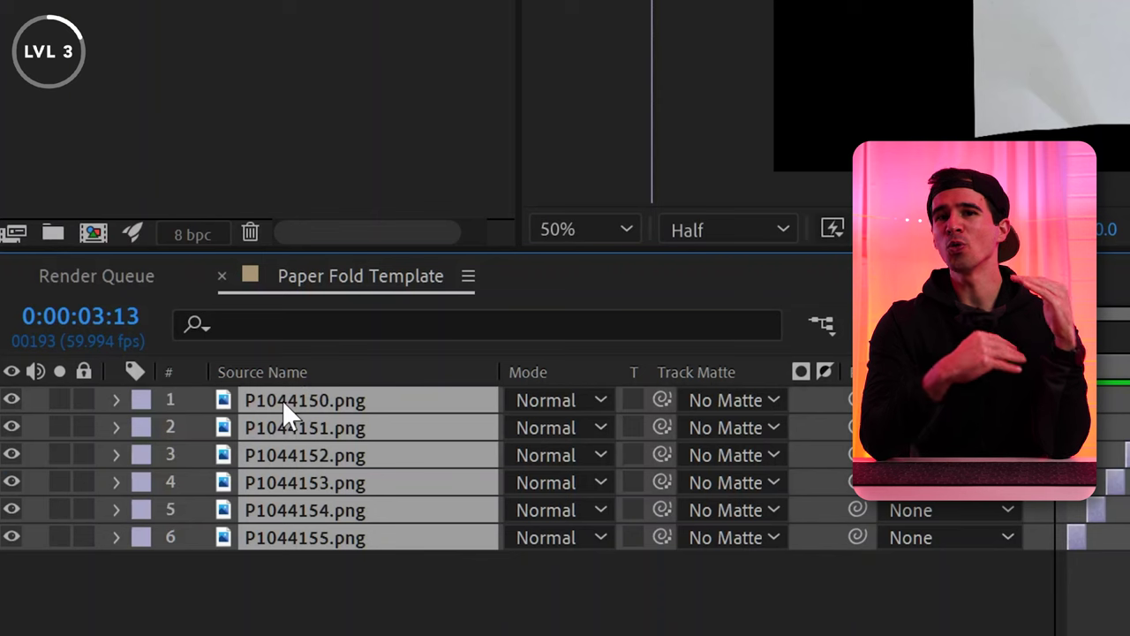
right_click(321, 436)
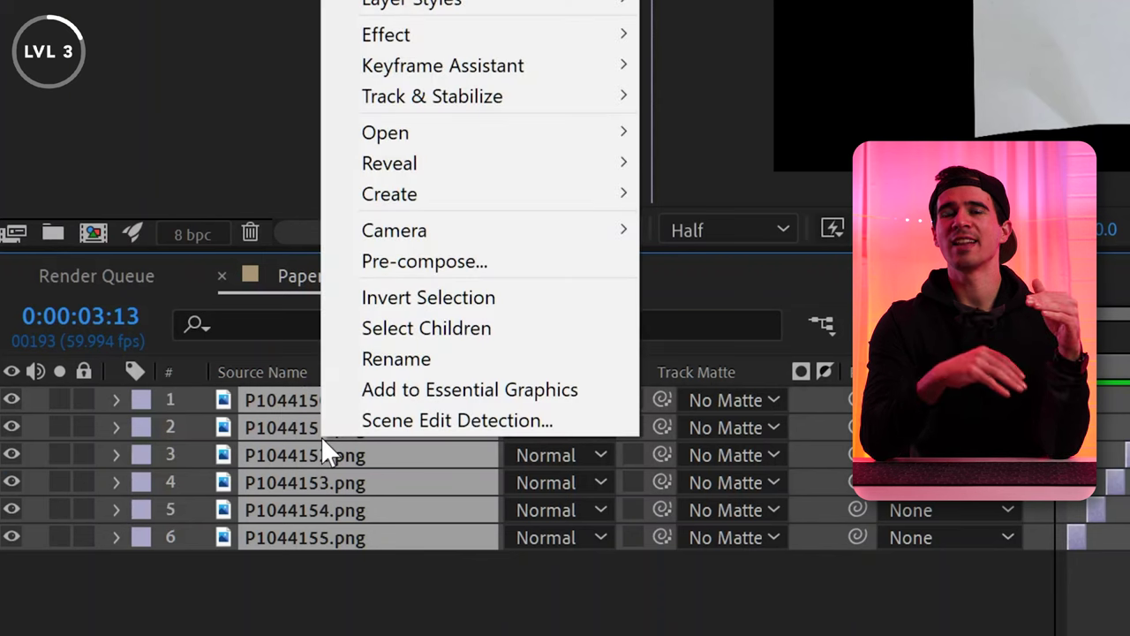
left_click(455, 265)
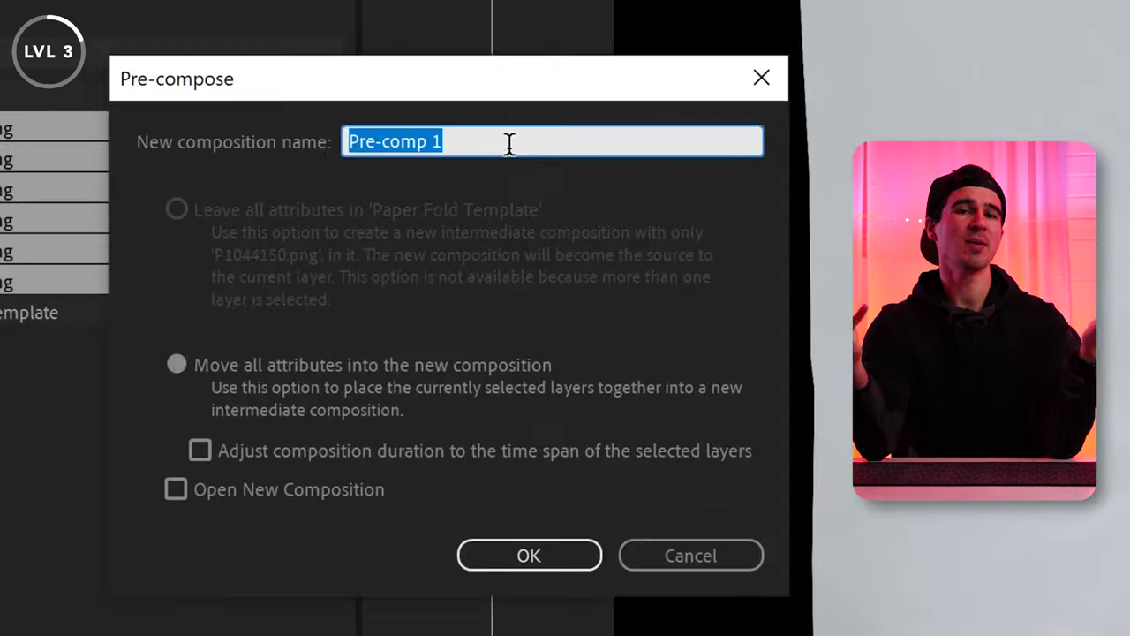
type("Paper")
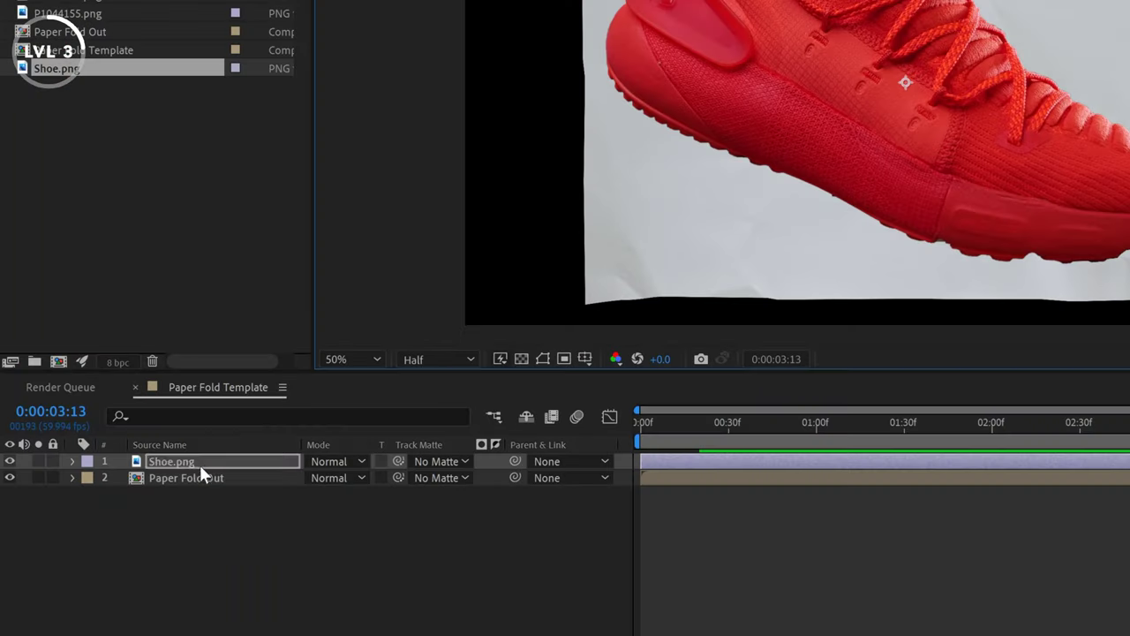
- Pre-compose the Shoe.png layer into a new composition named Image Placement
right_click(192, 461)
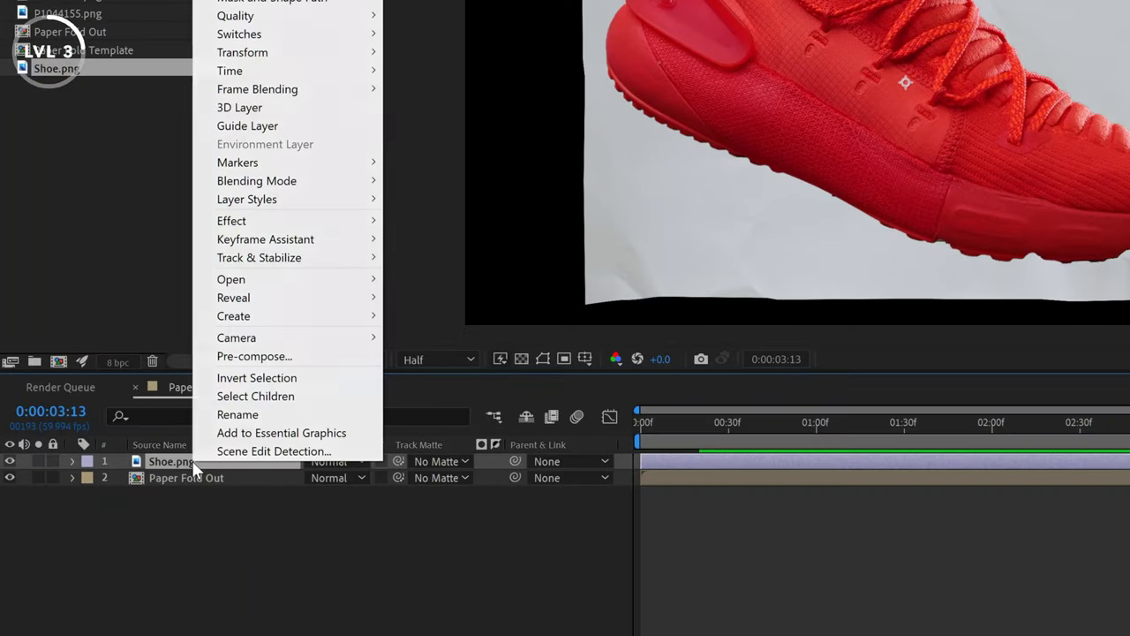
left_click(256, 357)
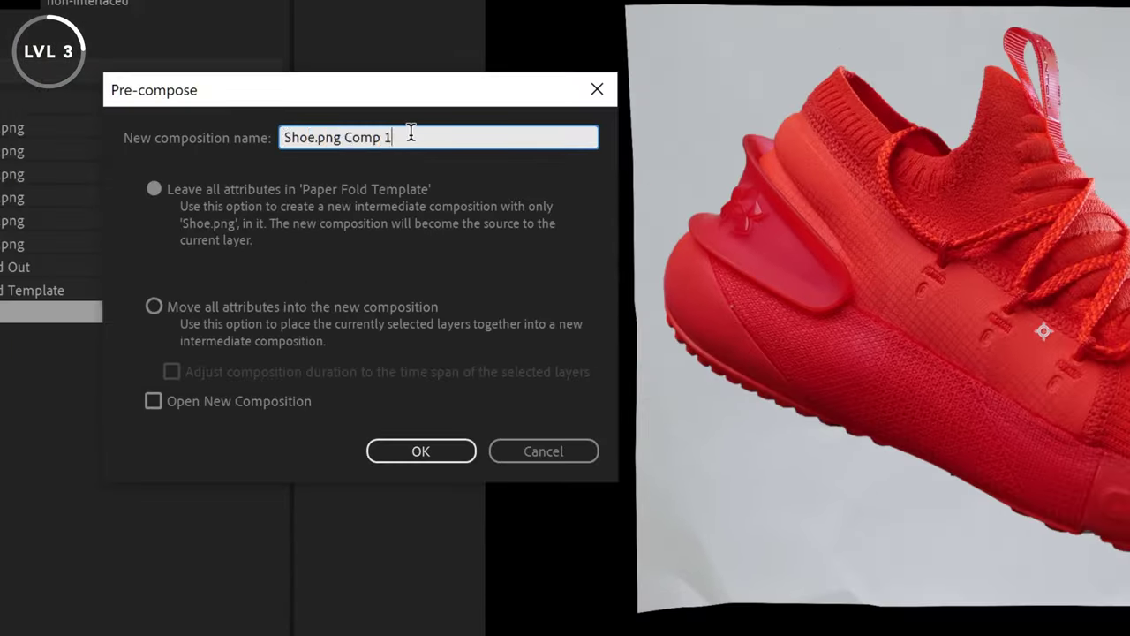
type("Image Placement")
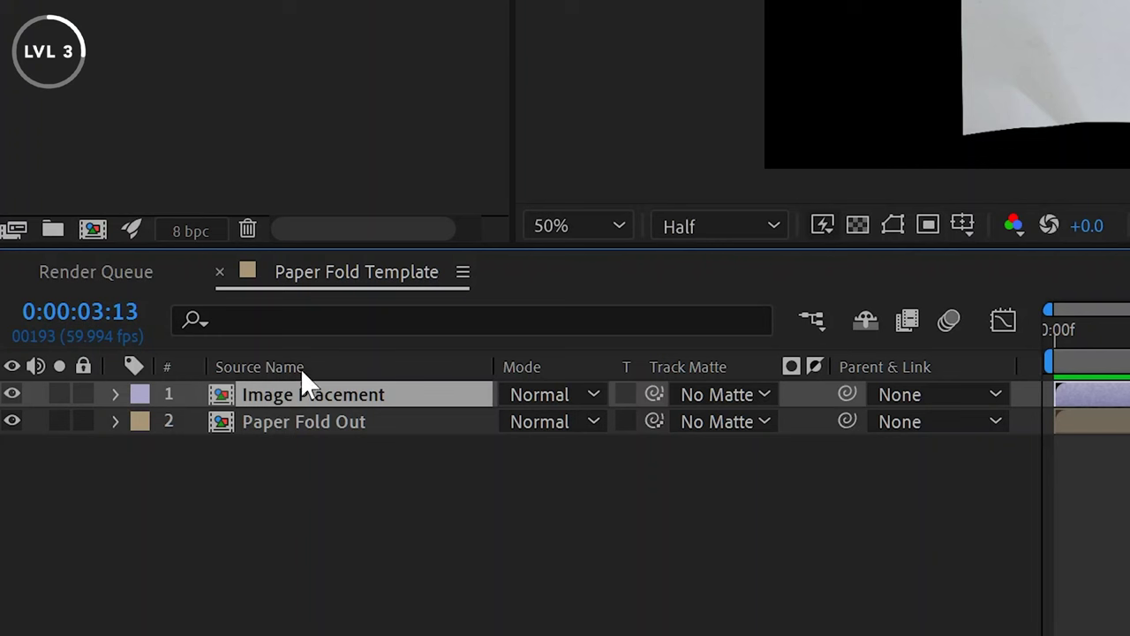
- Duplicate the Image Placement layer and rename the upper copy Image Mask
key("ctrl+d")
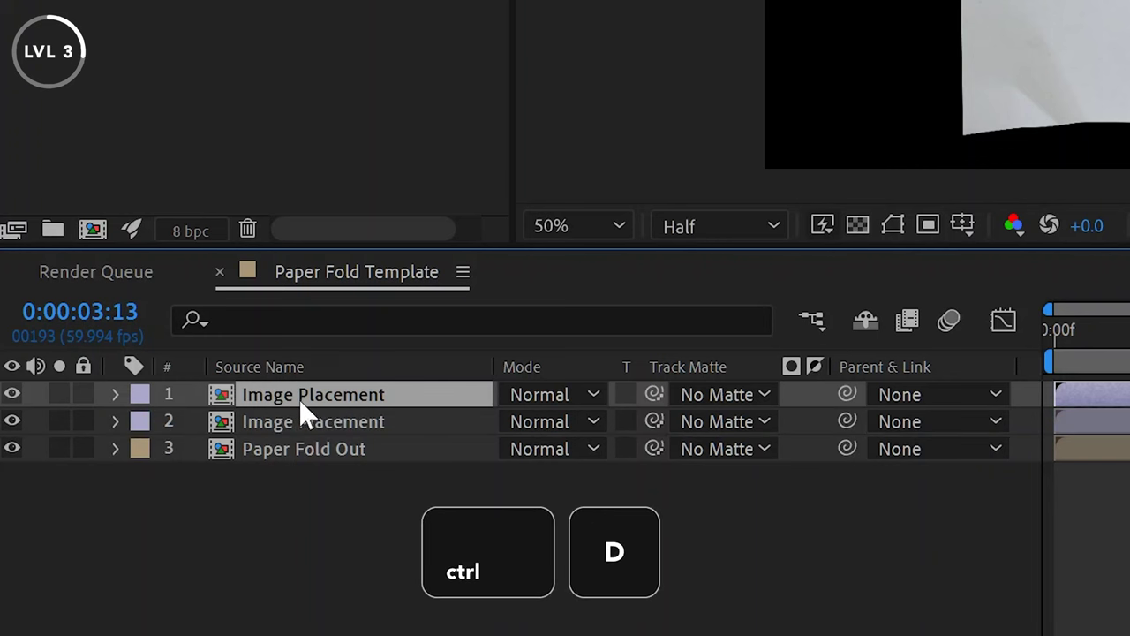
key("Return")
type("Image Mas")
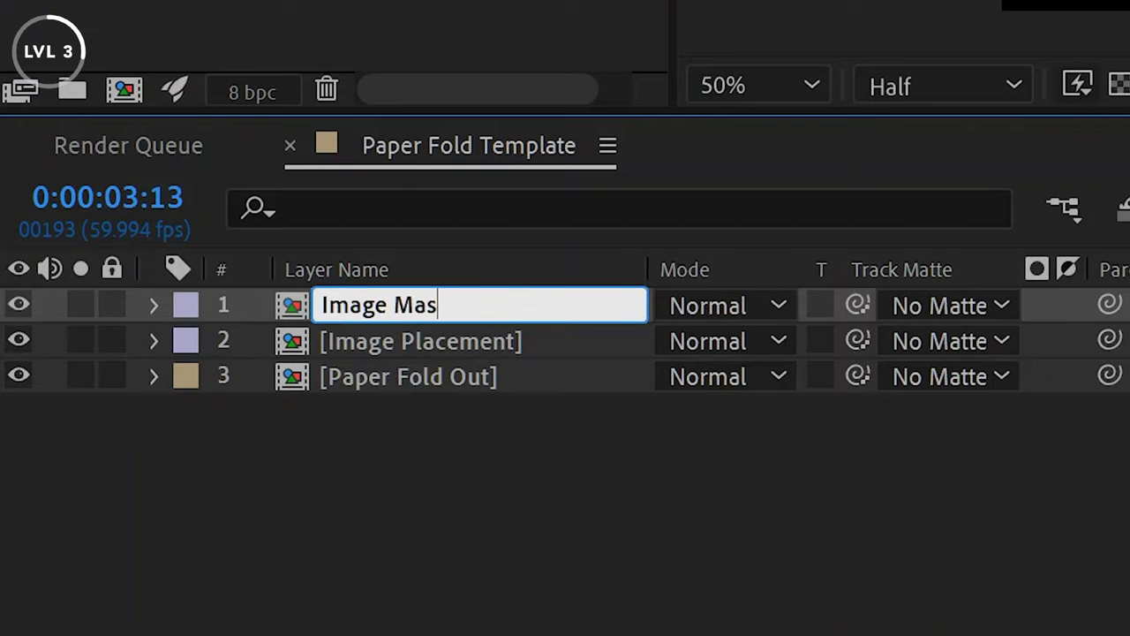
type("k")
key("Return")
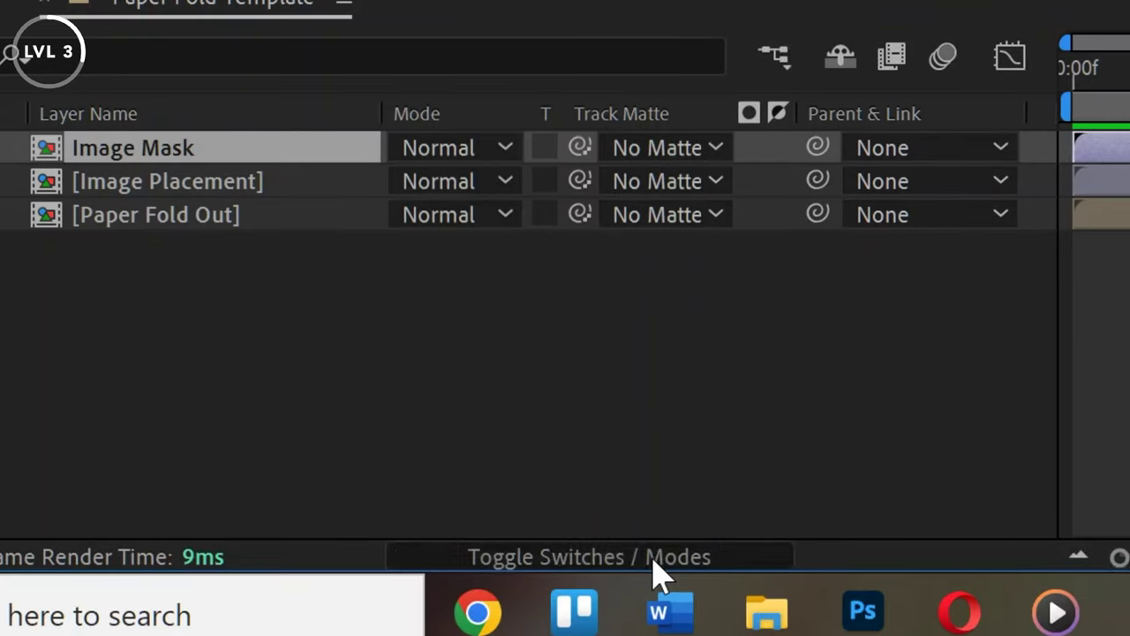
- Set Image Mask as the track matte of the Paper Fold Out layer and play the composition from the start
left_click(649, 574)
left_click(624, 574)
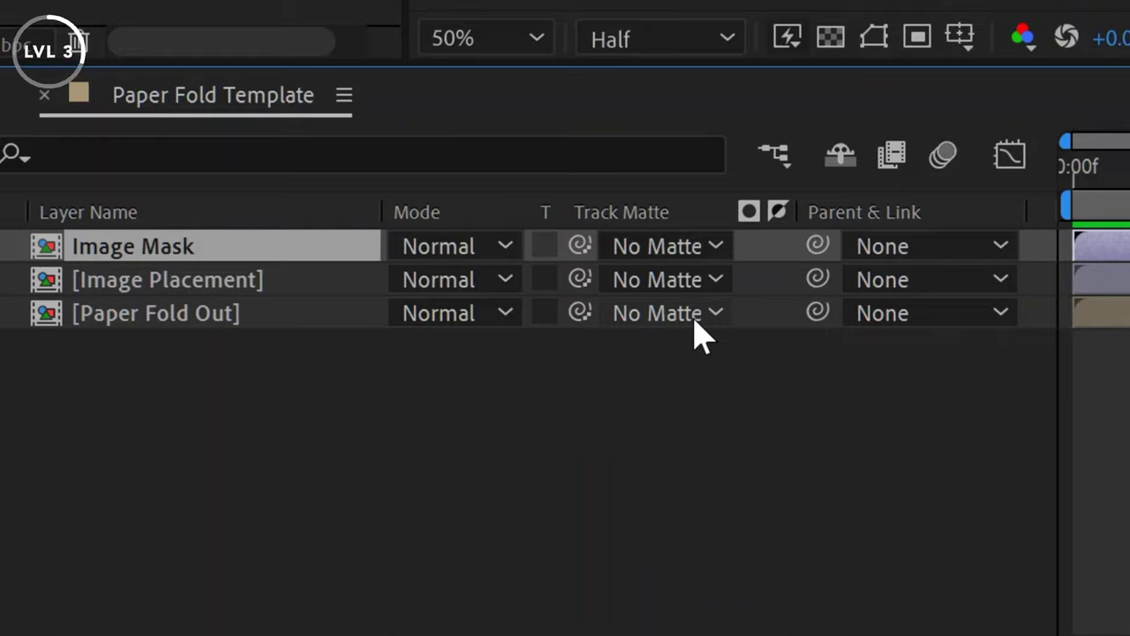
left_click(694, 222)
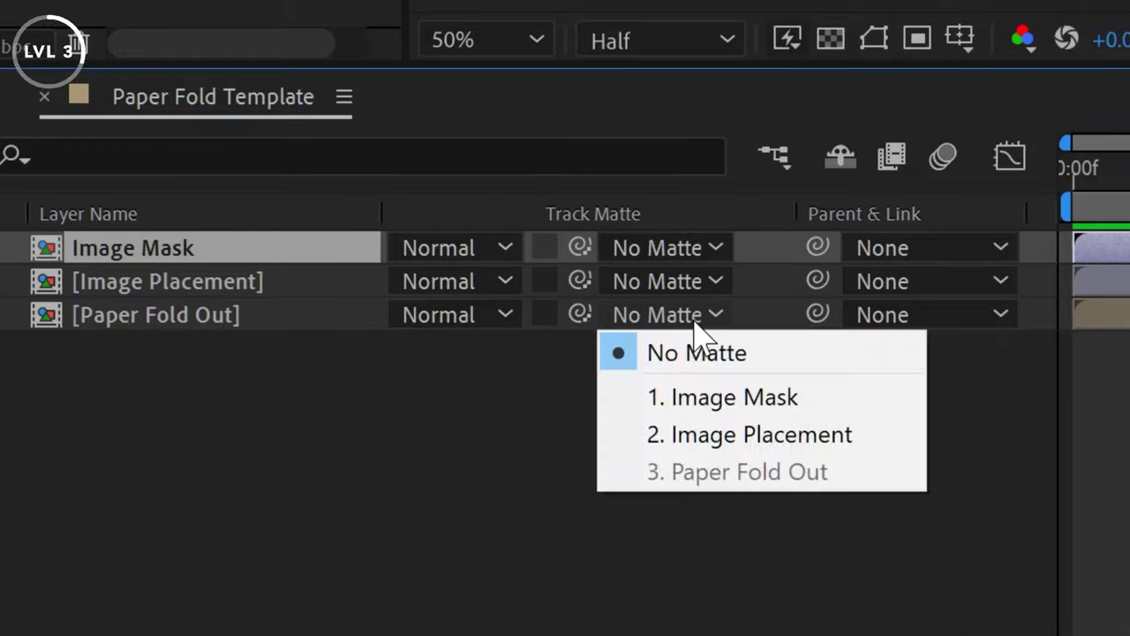
left_click(694, 397)
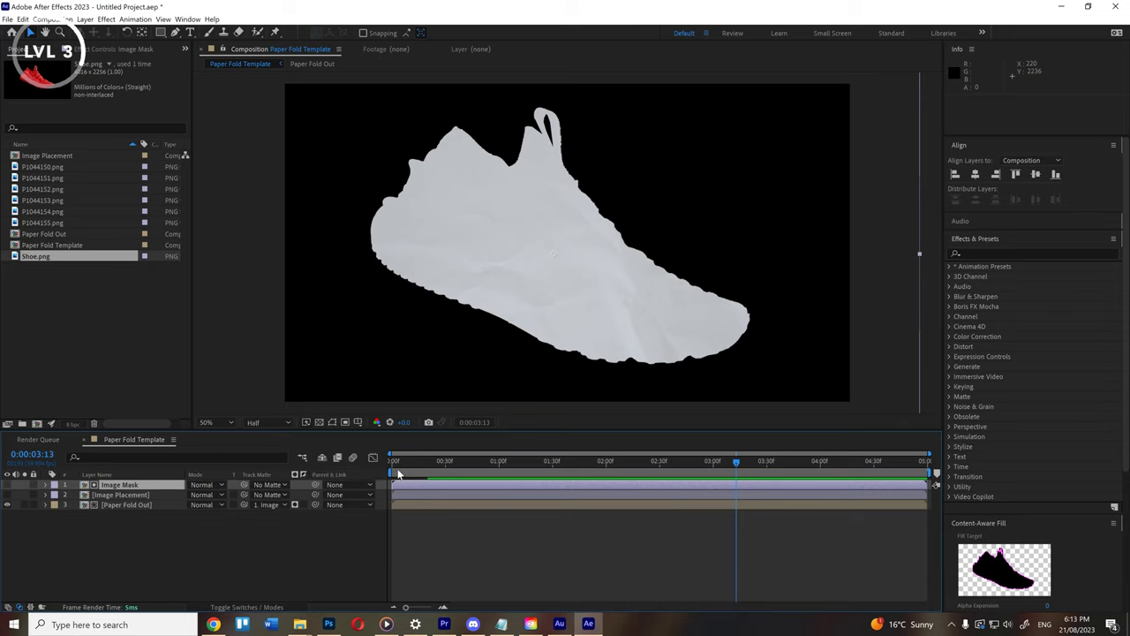
left_click(402, 471)
key("space")
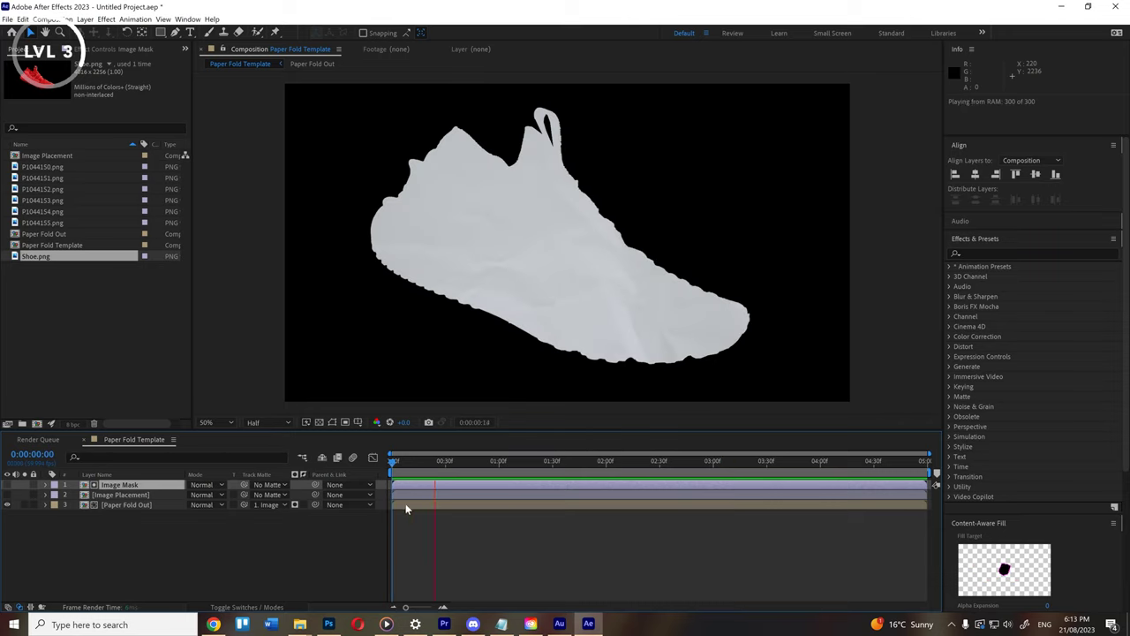
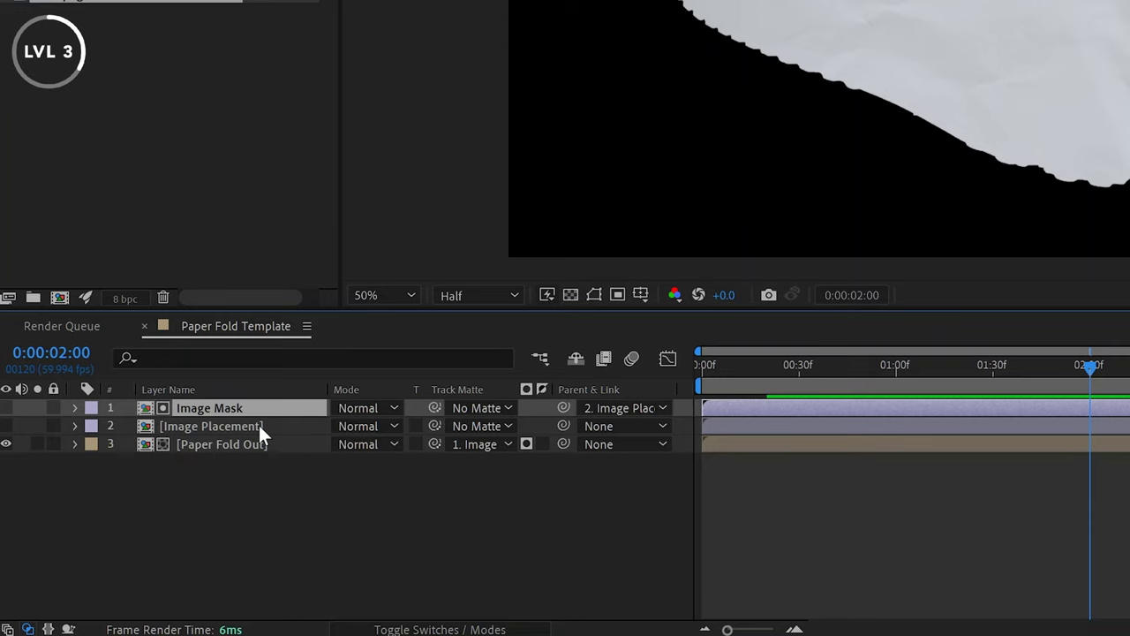
- Parent the Image Mask layer to the Image Placement layer
left_click(565, 408, "ctrl")
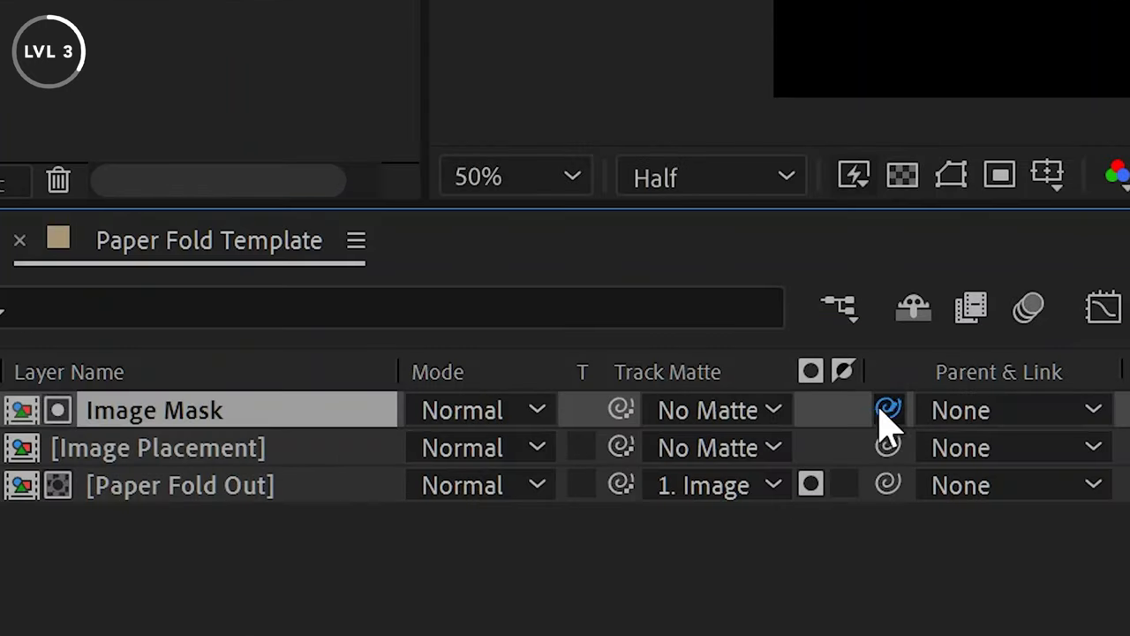
left_click_drag(880, 406, 260, 446)
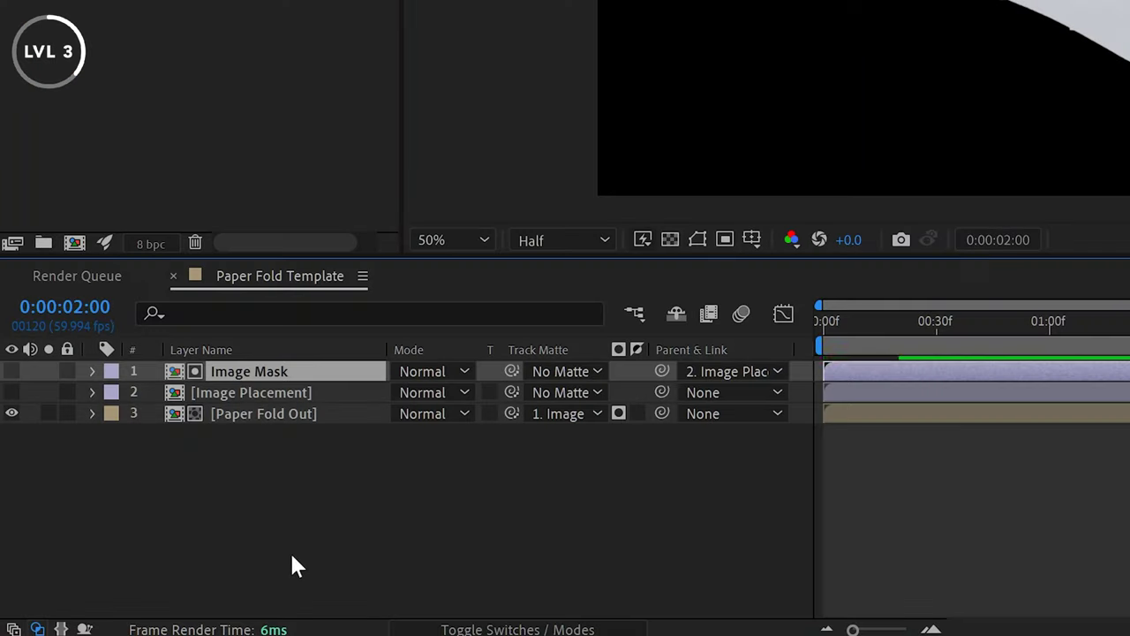
left_click(292, 548)
- Add basketball-png-7.png to the Image Placement composition above the shoe, enlarge it and hide the Shoe.png layer
double_click(273, 401)
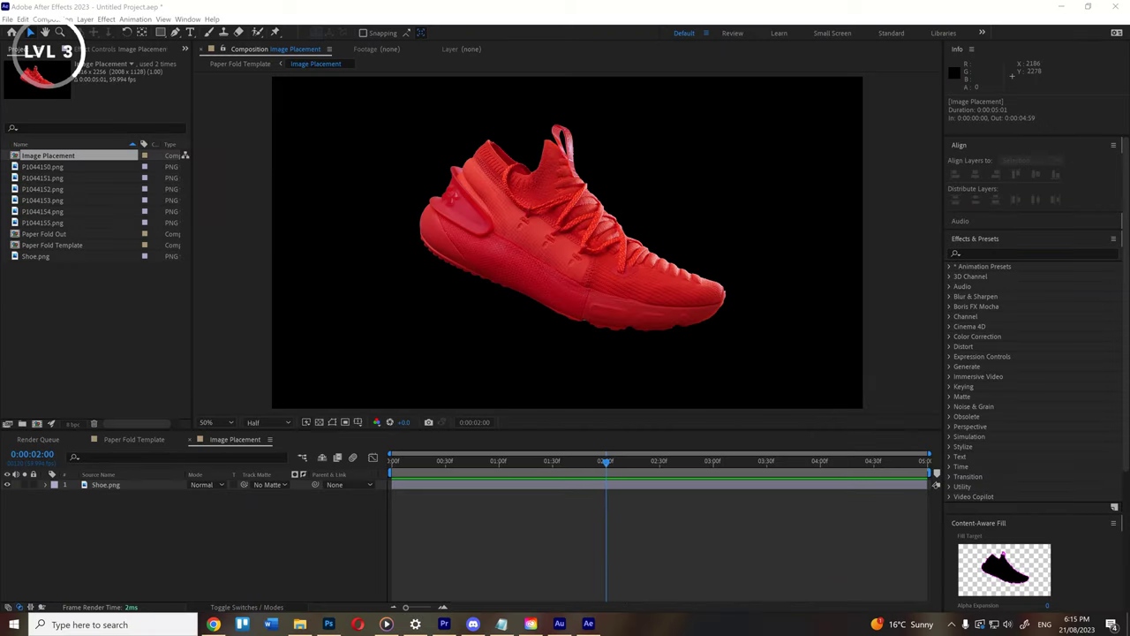
left_click_drag(1033, 430, 147, 504)
left_click_drag(614, 274, 705, 329)
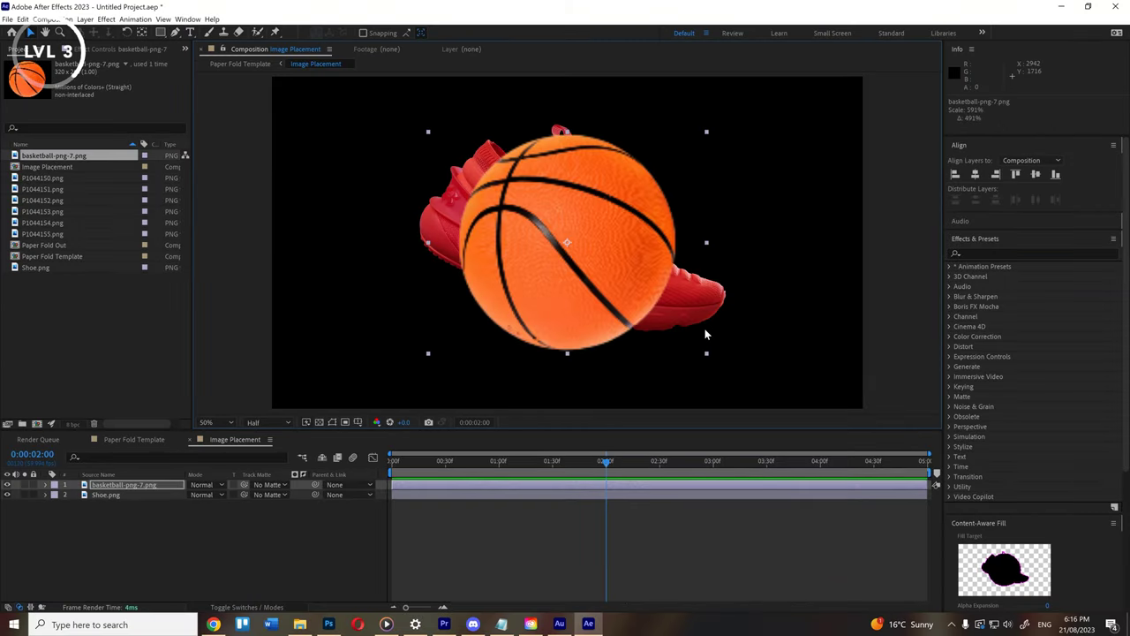
left_click(176, 511)
left_click(7, 495)
- Return to the Paper Fold Template composition and scrub through the paper unfolding in the shape of the replaced image
left_click(115, 439)
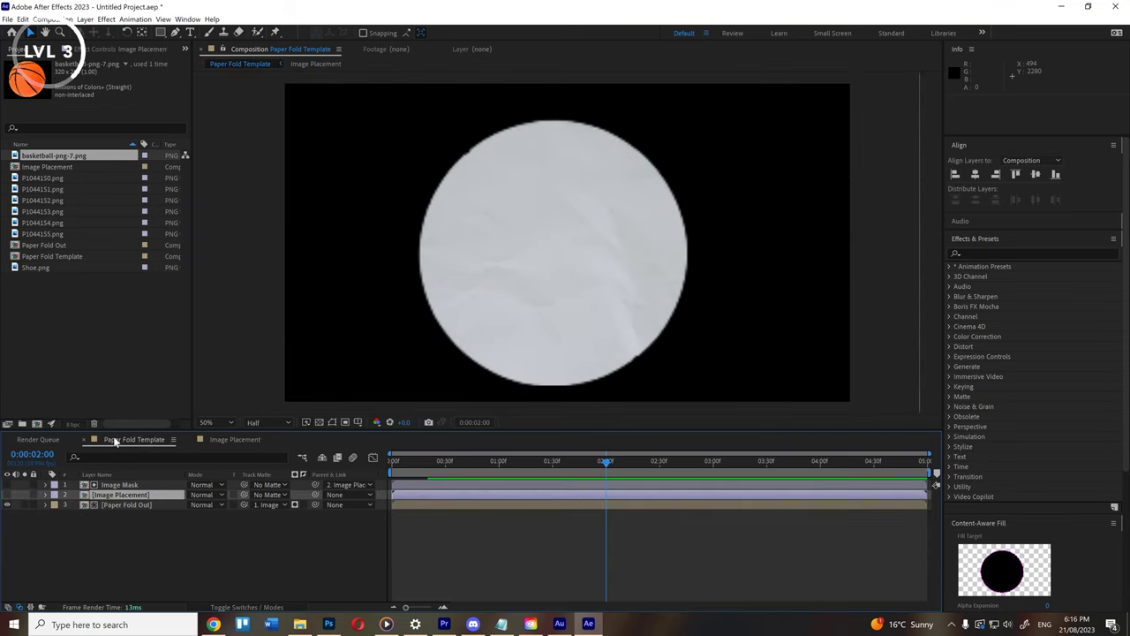
left_click_drag(442, 446, 379, 483)
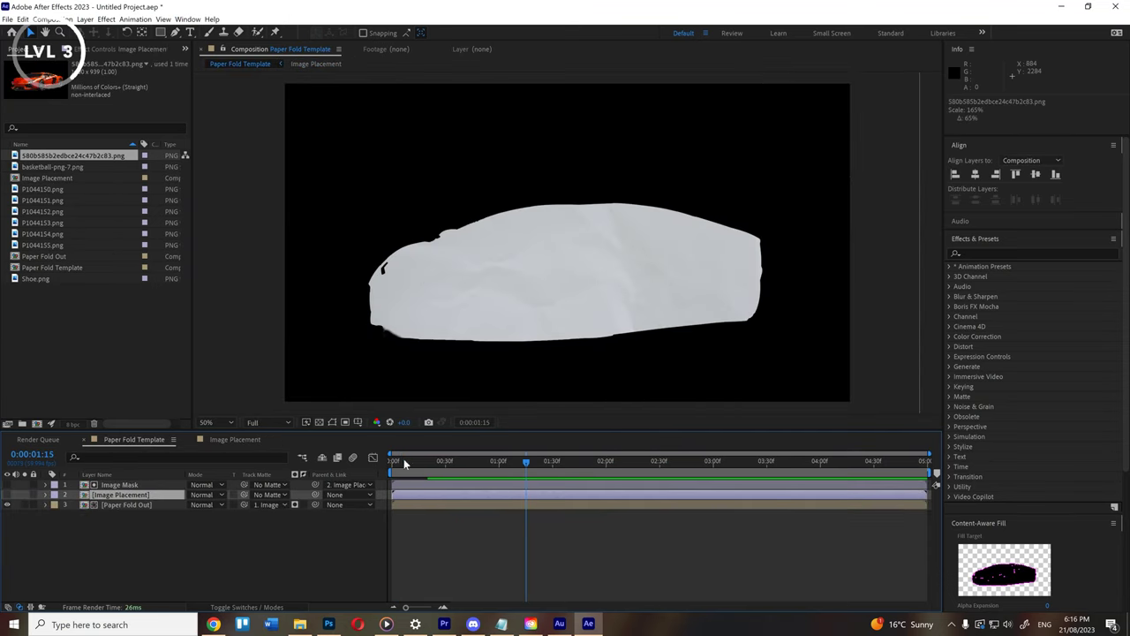
left_click_drag(405, 463, 389, 465)
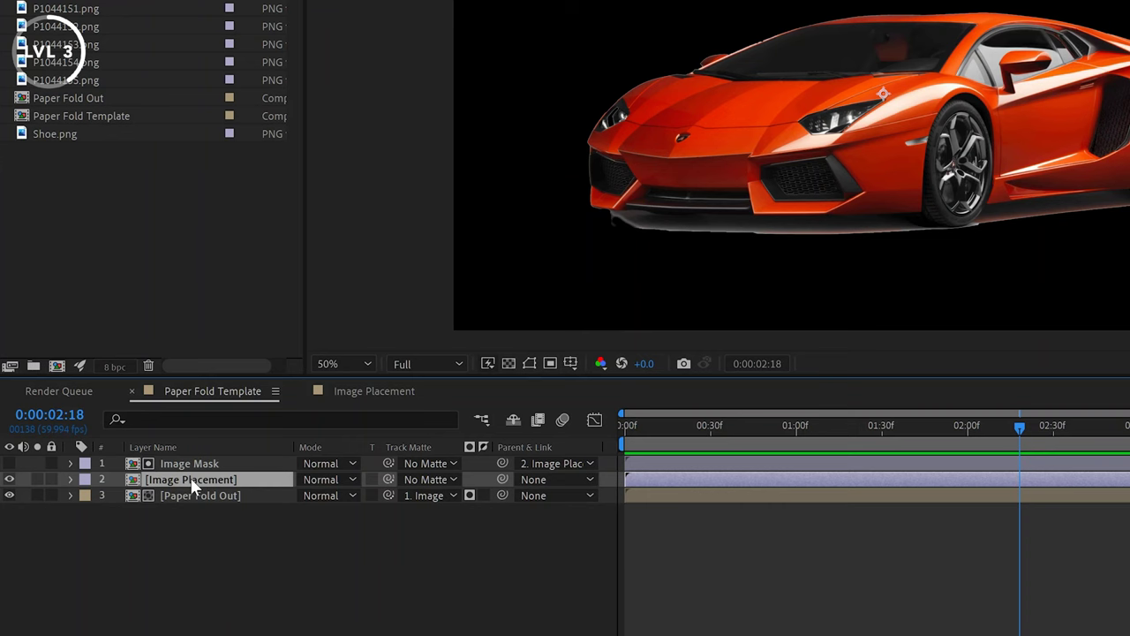
- Set the Image Placement layer's opacity to 0%, remove the track matte from Paper Fold Out and play the unfolding paper
key("t")
left_click_drag(305, 503, 103, 509)
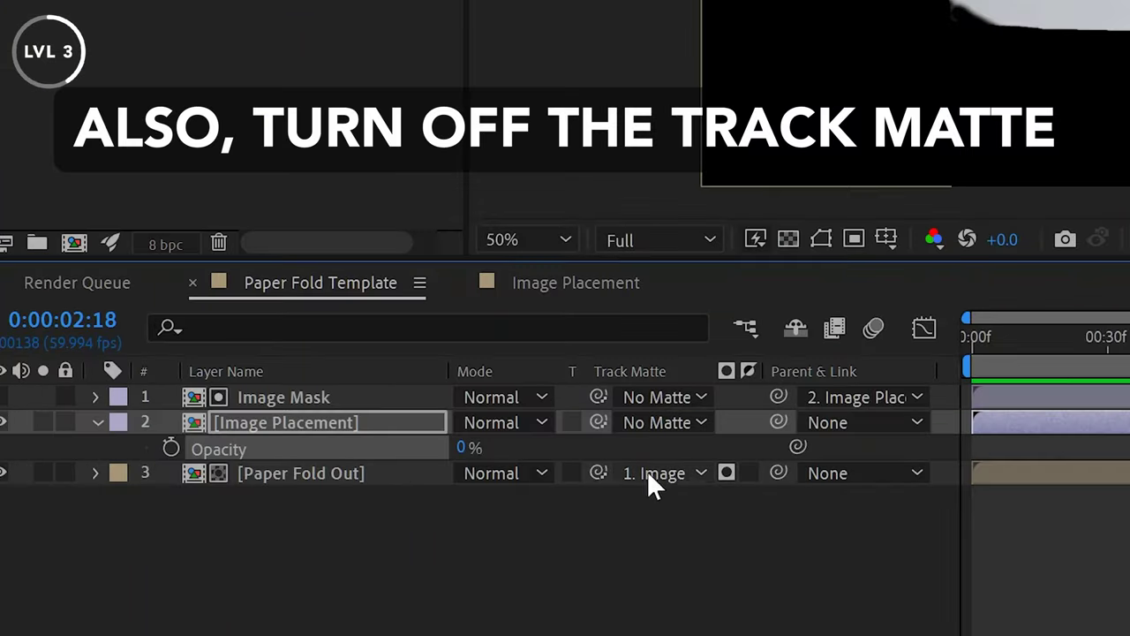
left_click(648, 471)
left_click(677, 504)
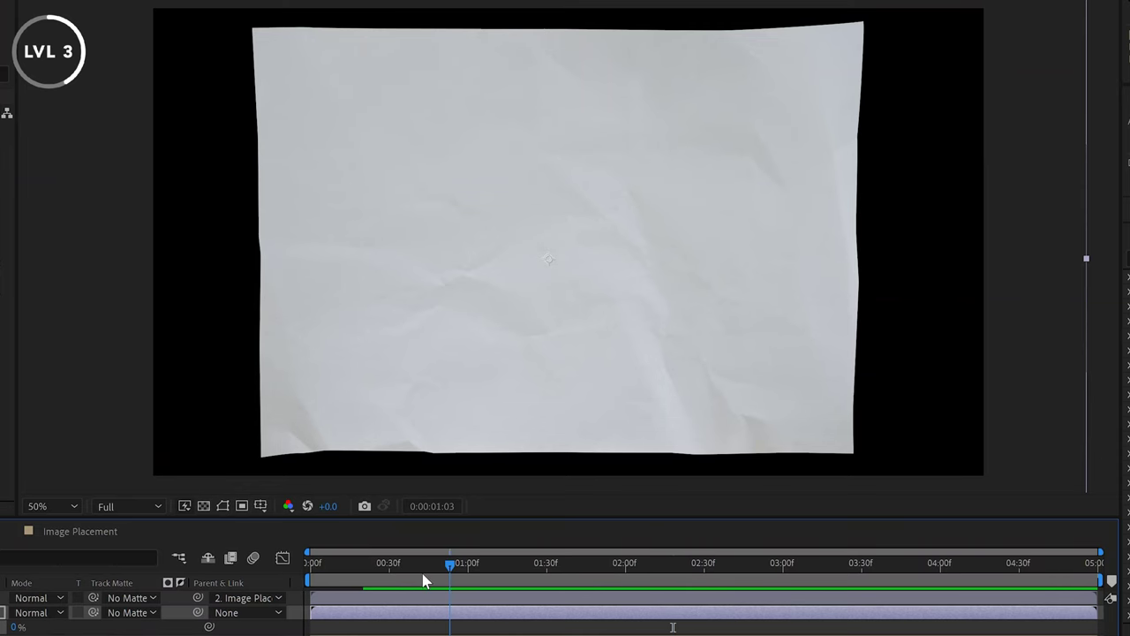
left_click(321, 583)
key("space")
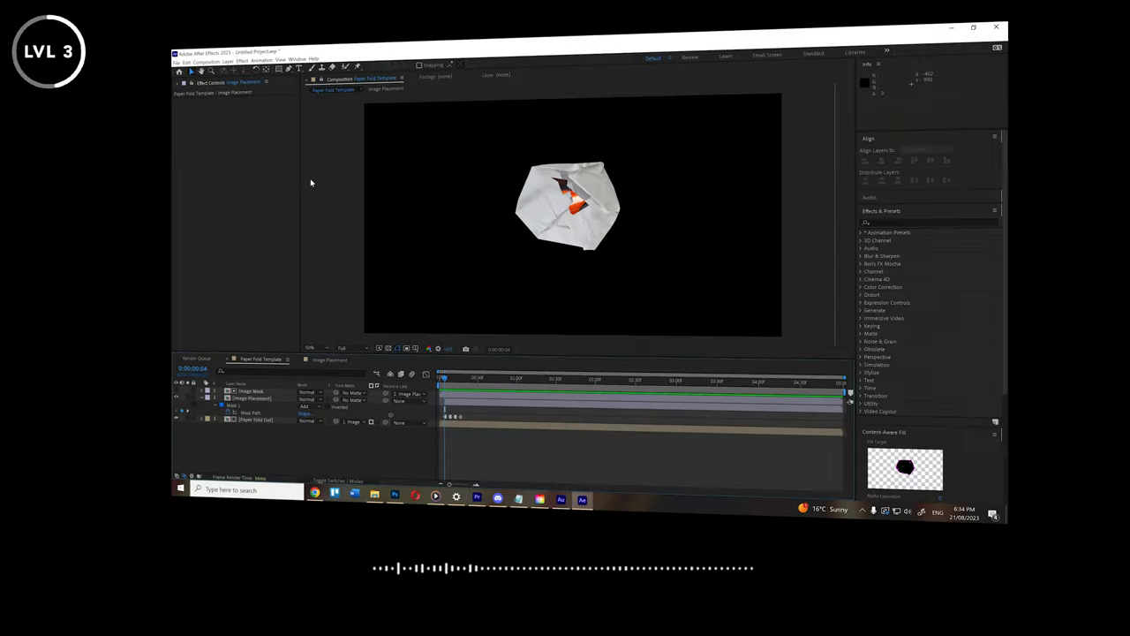
- Create a full-frame blue solid layer named Mask for image fold out in Paper Fold Template
left_click(220, 57)
mouse_move(227, 66)
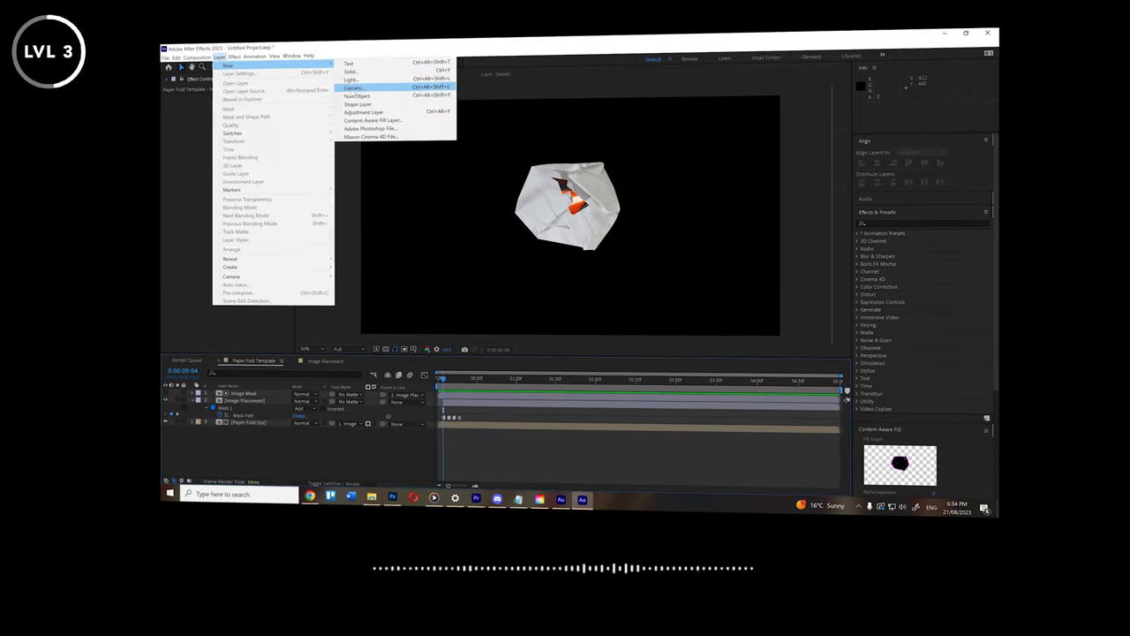
left_click(348, 69)
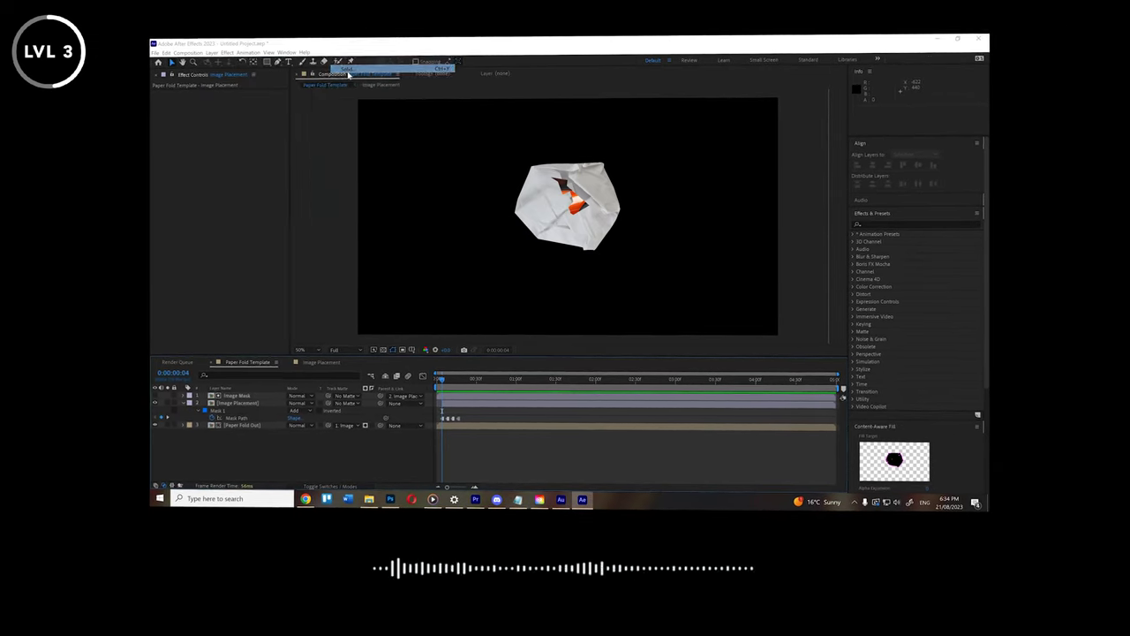
left_click(597, 350)
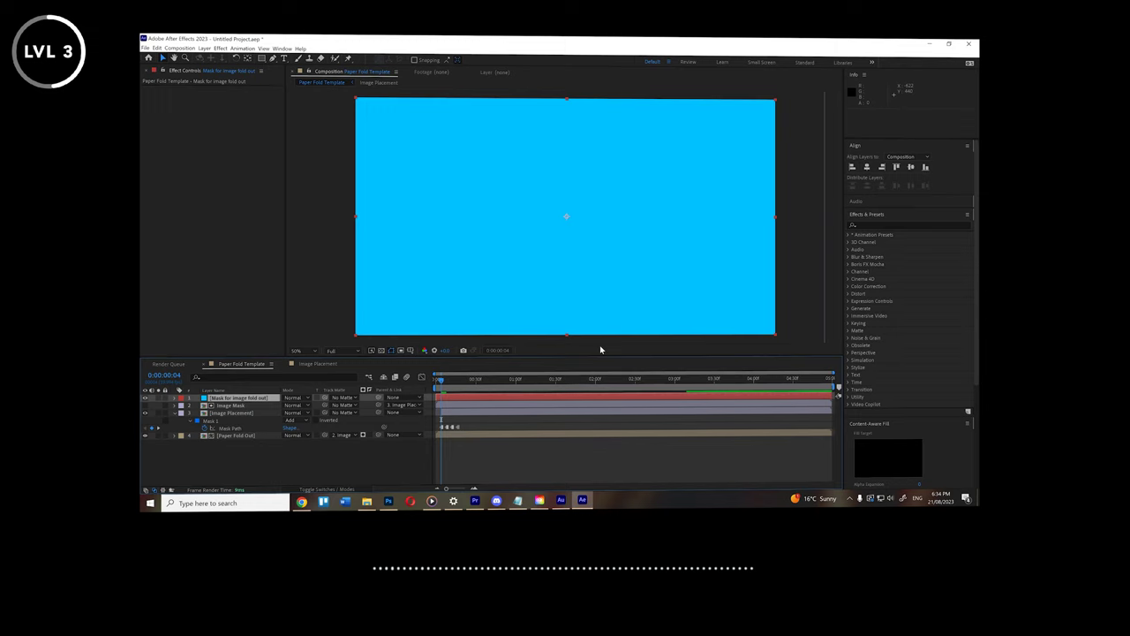